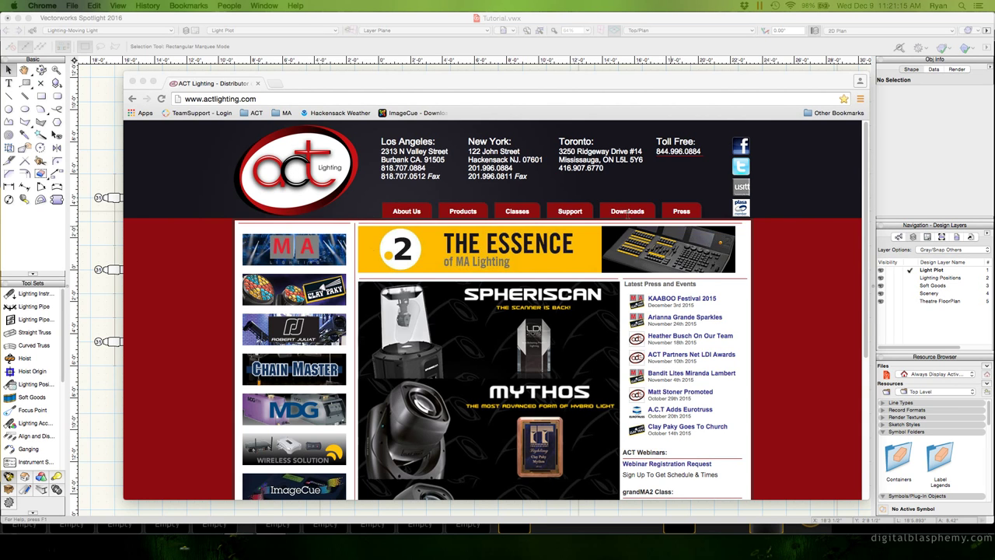
# Go to the ACT Lighting Downloads page and scroll to Vectorworks Spotlight Plugin 1.11 under MA2 Utilities
pyautogui.click(628, 214)
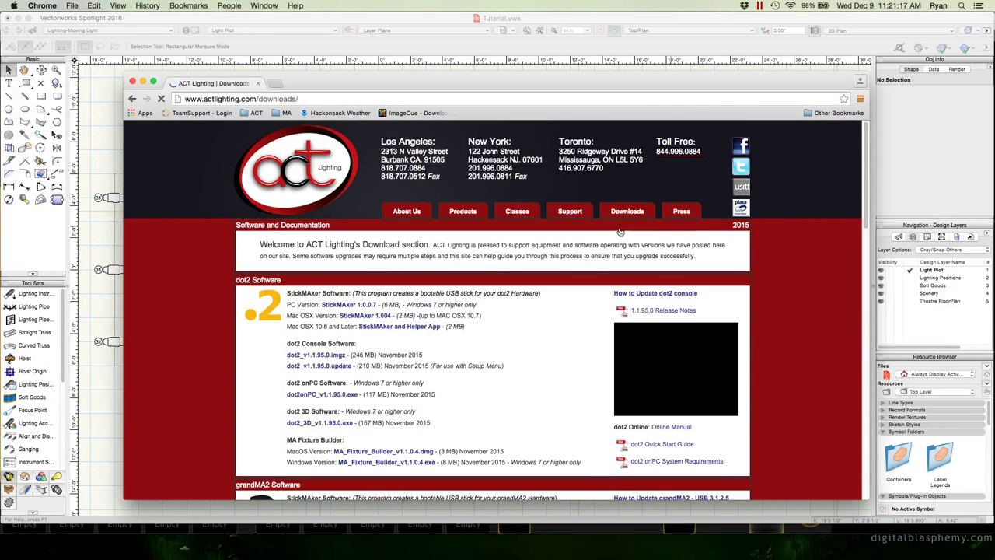
pyautogui.scroll(-10, 591, 311)
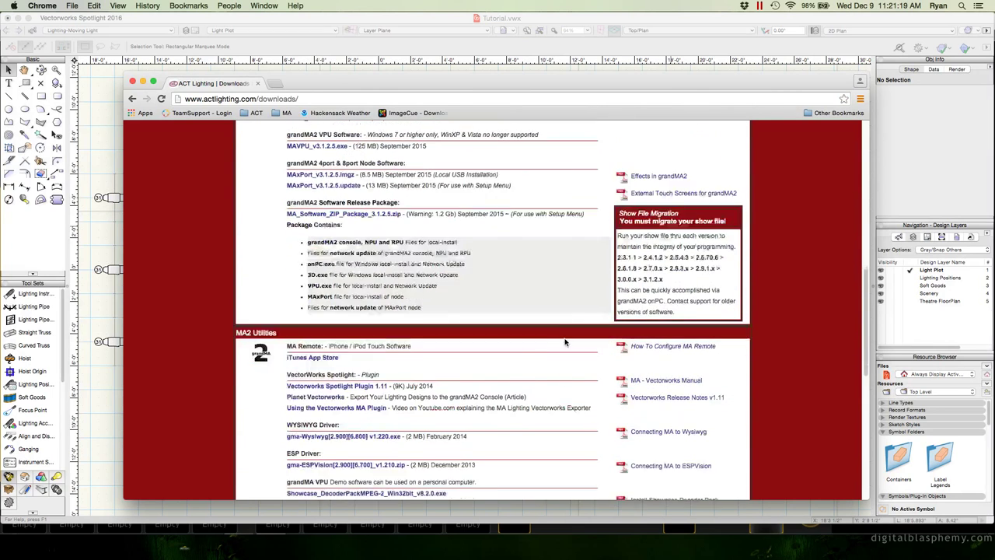
pyautogui.scroll(-3, 564, 342)
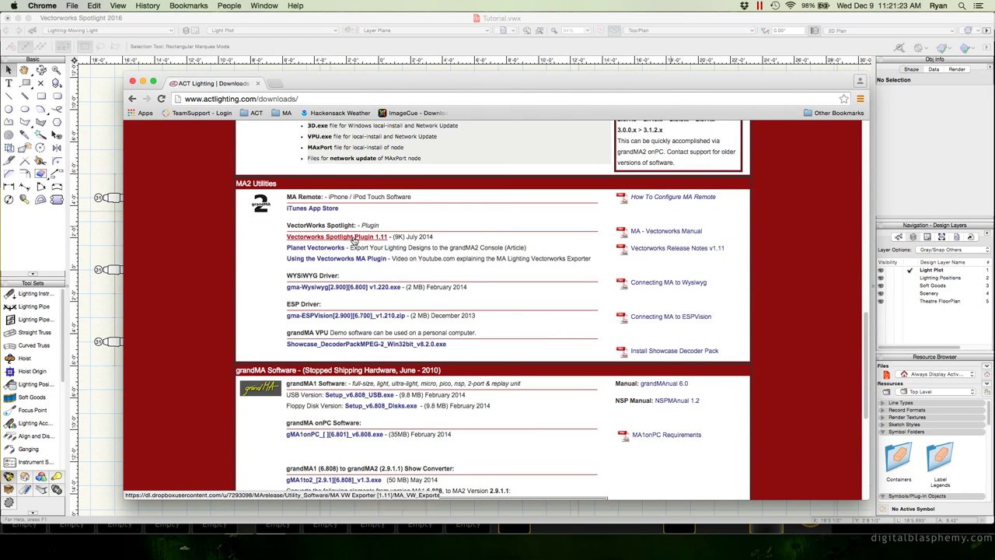
# Minimize Chrome, confirm Export grandMA2 Setup (XML).vsm is in Plug-Ins, and return to Vectorworks
pyautogui.click(143, 84)
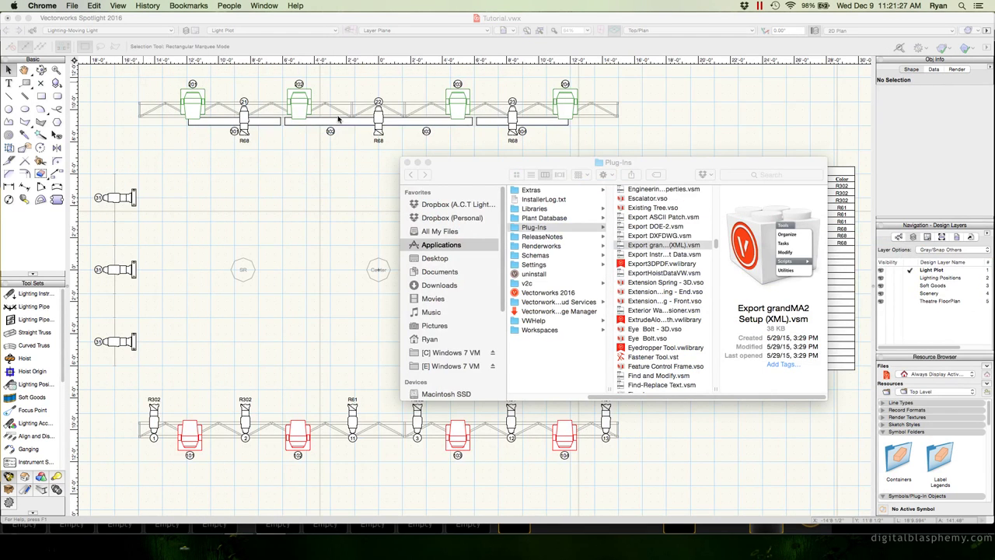
pyautogui.click(474, 175)
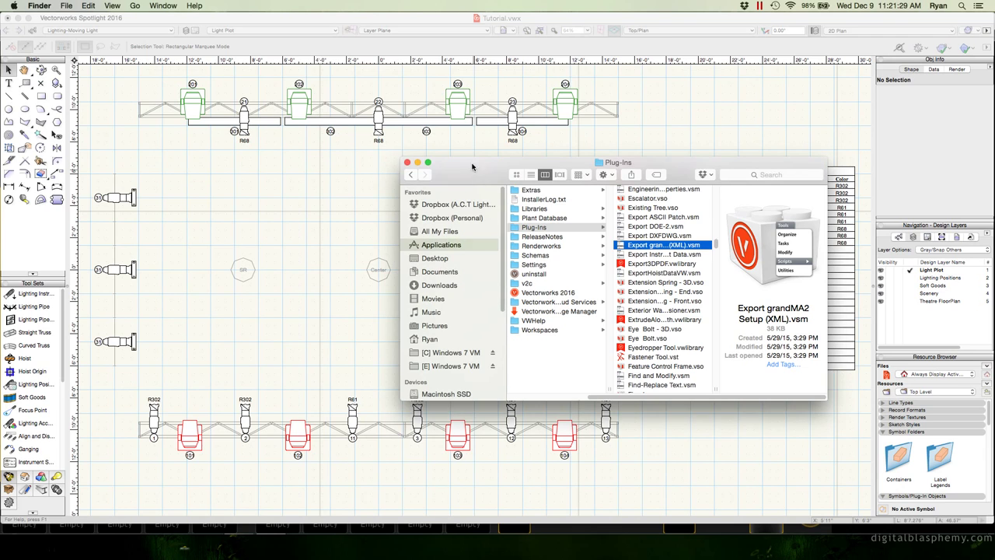
pyautogui.moveTo(634, 396); pyautogui.dragTo(553, 397)
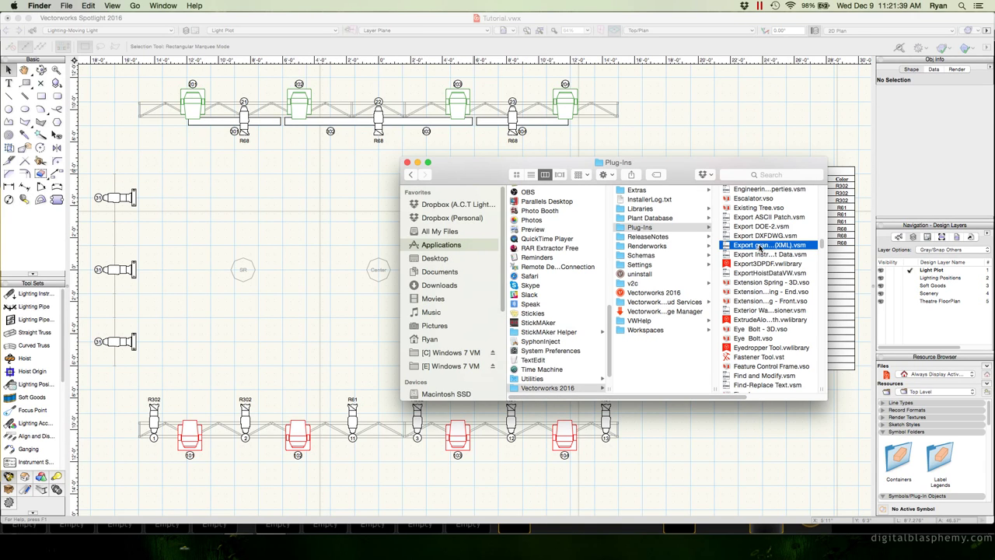
pyautogui.moveTo(729, 396); pyautogui.dragTo(807, 395)
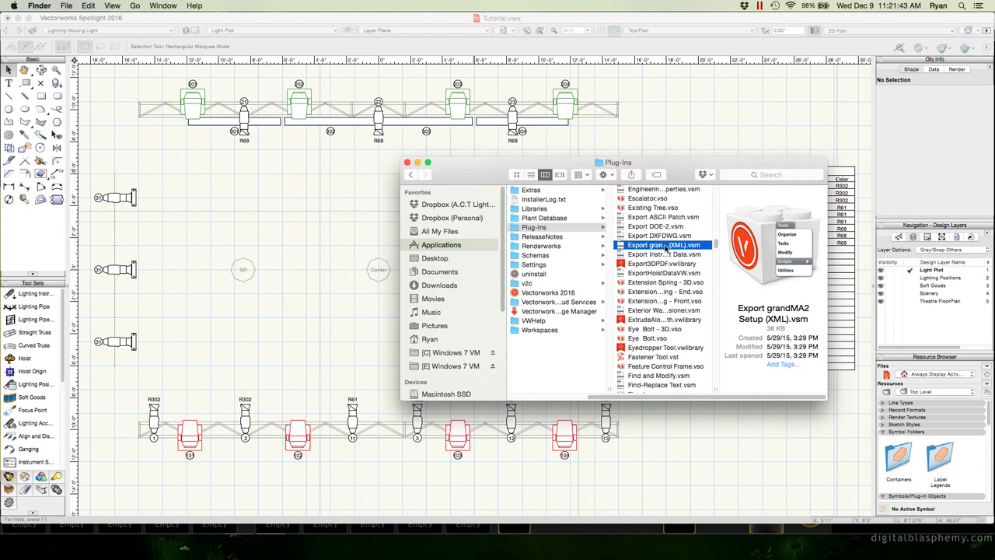
pyautogui.scroll(1, 637, 256)
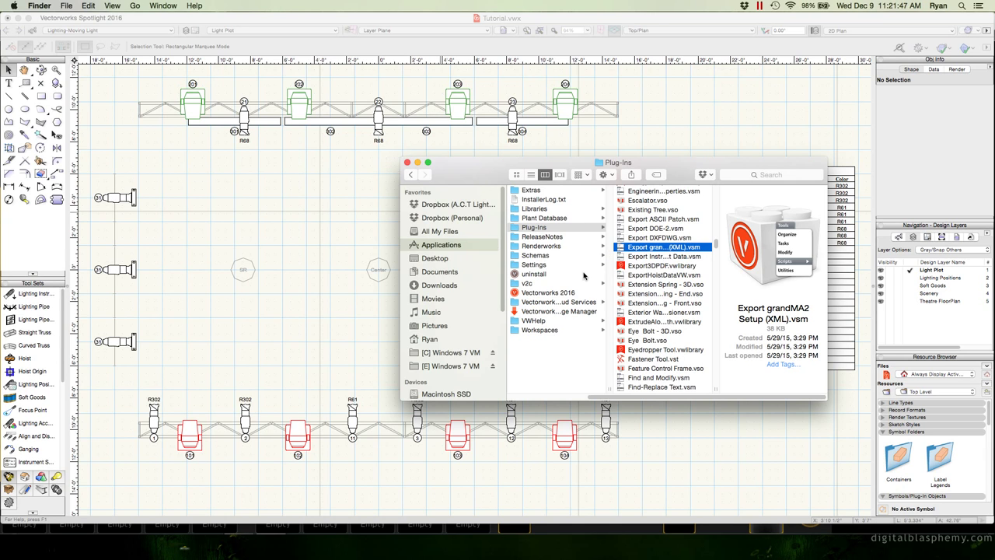
pyautogui.click(358, 199)
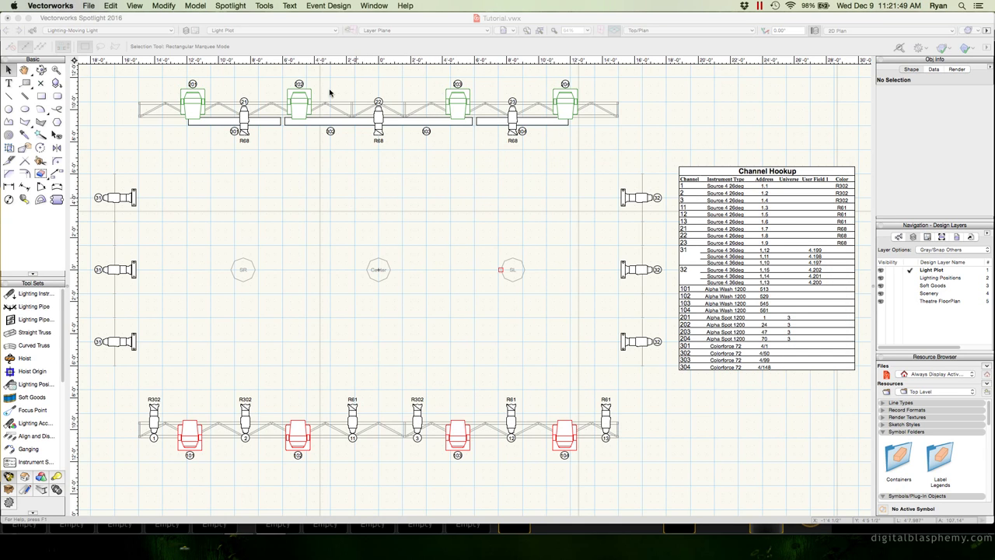
# Open Edit Current Workspace and expand the Import/Export command list
pyautogui.click(270, 7)
pyautogui.moveTo(316, 202)
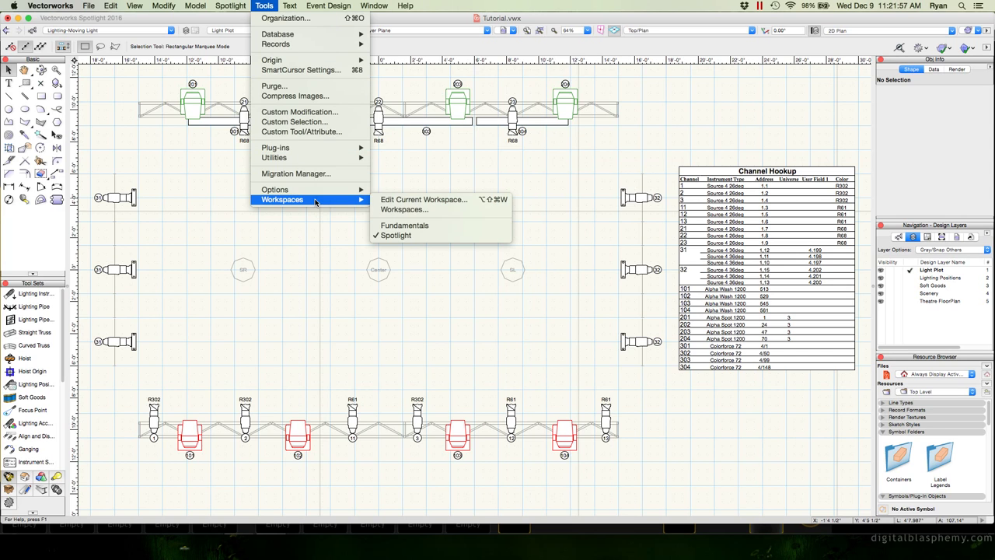
pyautogui.click(379, 200)
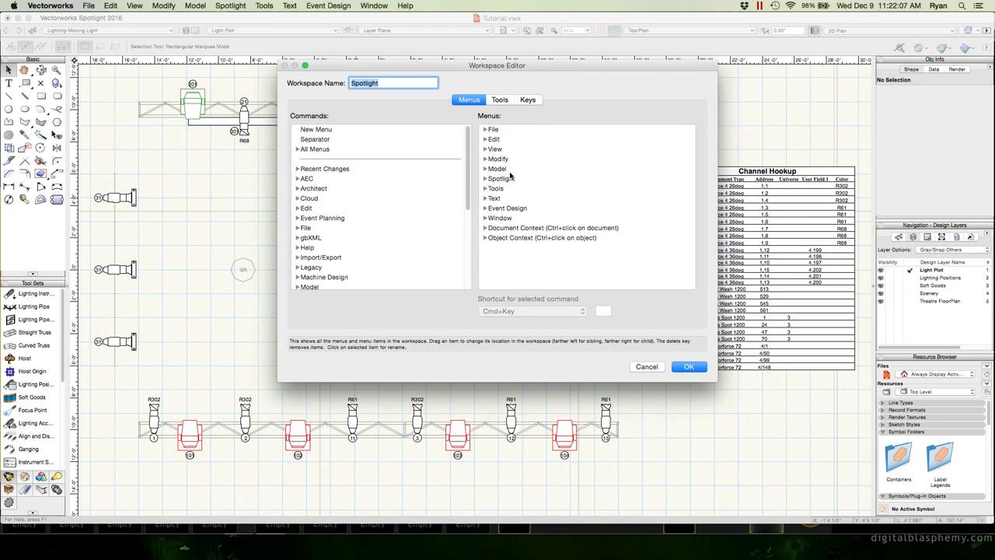
pyautogui.scroll(-5, 460, 188)
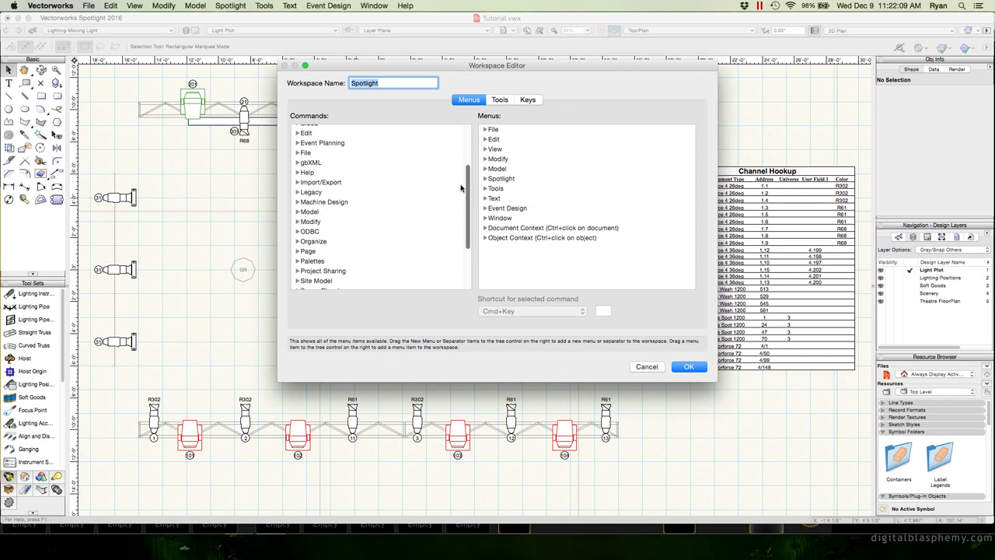
pyautogui.click(297, 180)
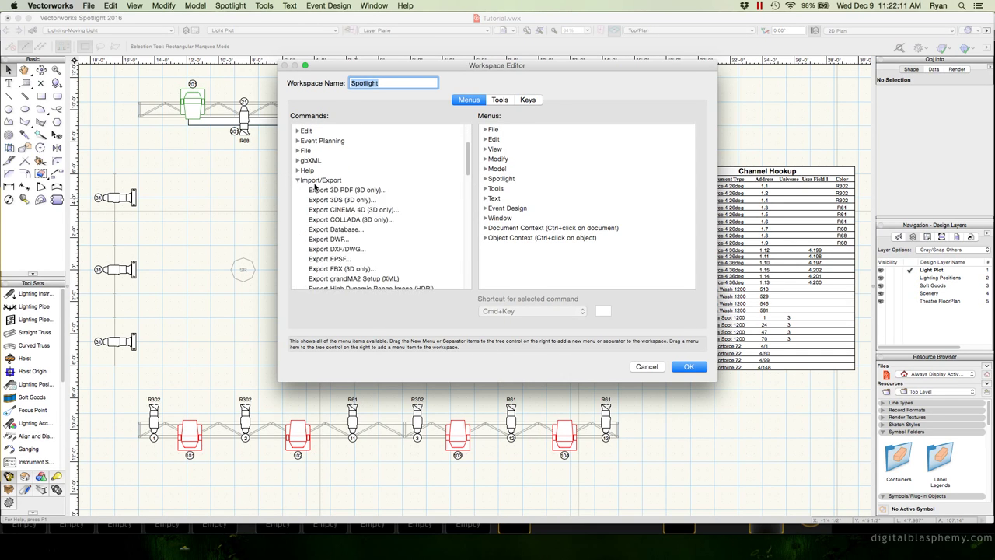
pyautogui.scroll(-3, 414, 198)
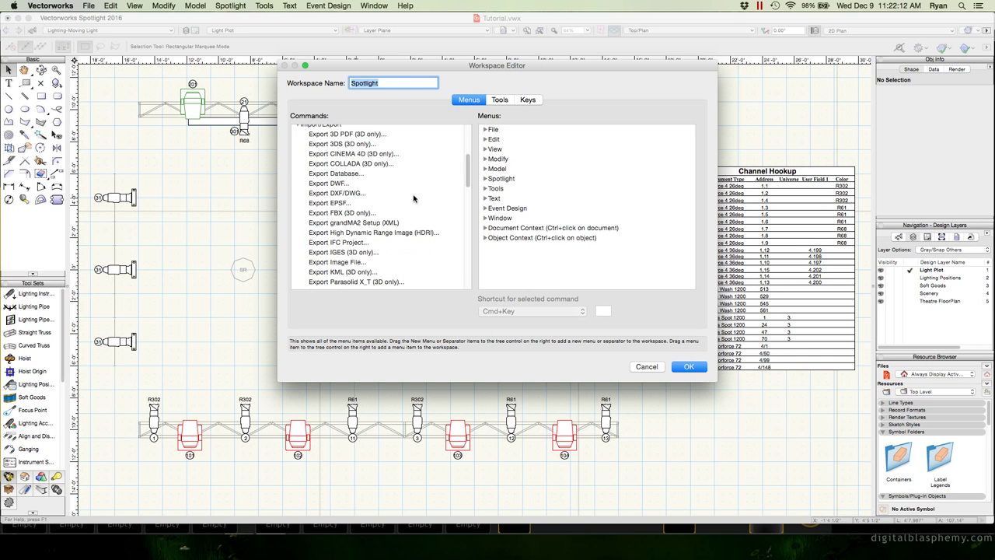
# Drag Export grandMA2 Setup (XML) into the File > Export menu and save the workspace
pyautogui.click(485, 130)
pyautogui.scroll(-3, 492, 151)
pyautogui.scroll(-3, 495, 187)
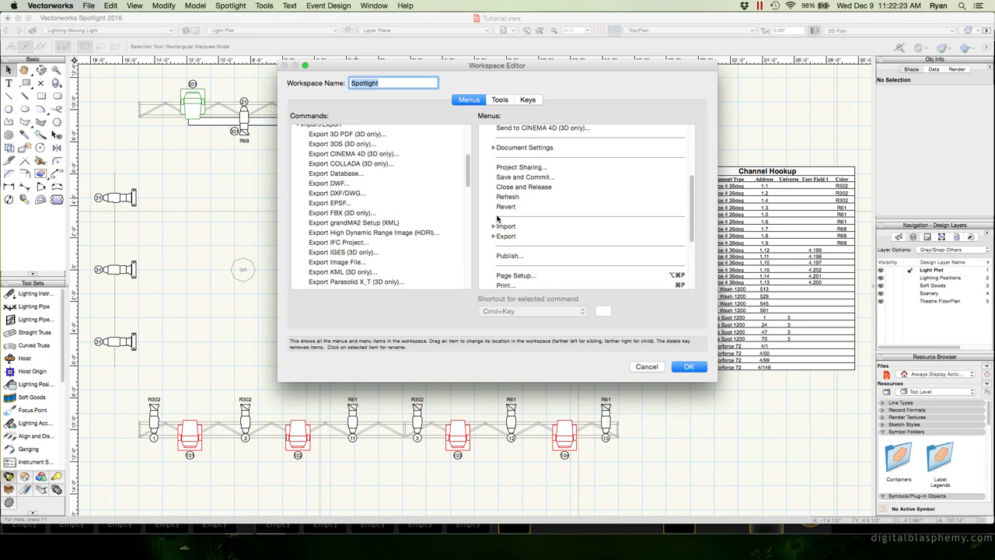
pyautogui.click(494, 236)
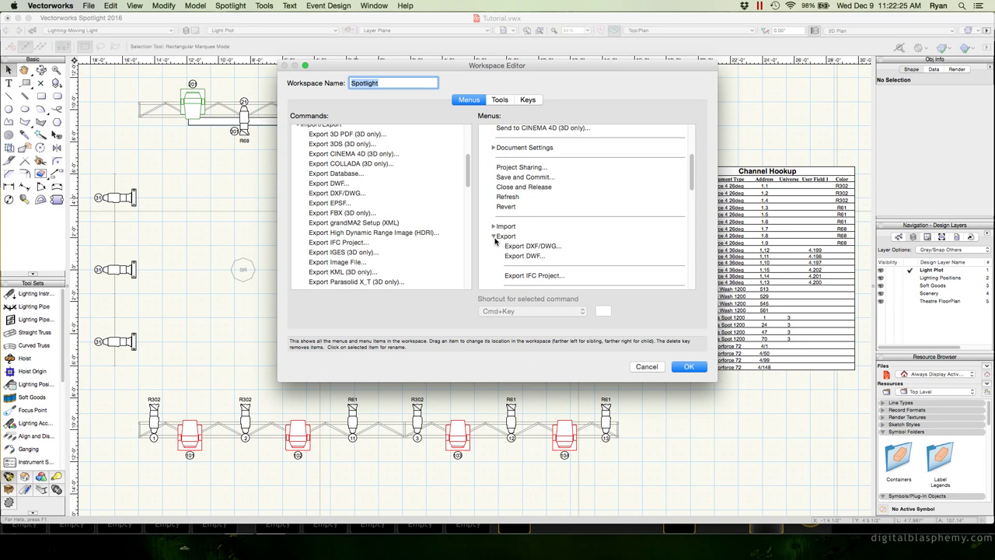
pyautogui.scroll(-2, 495, 240)
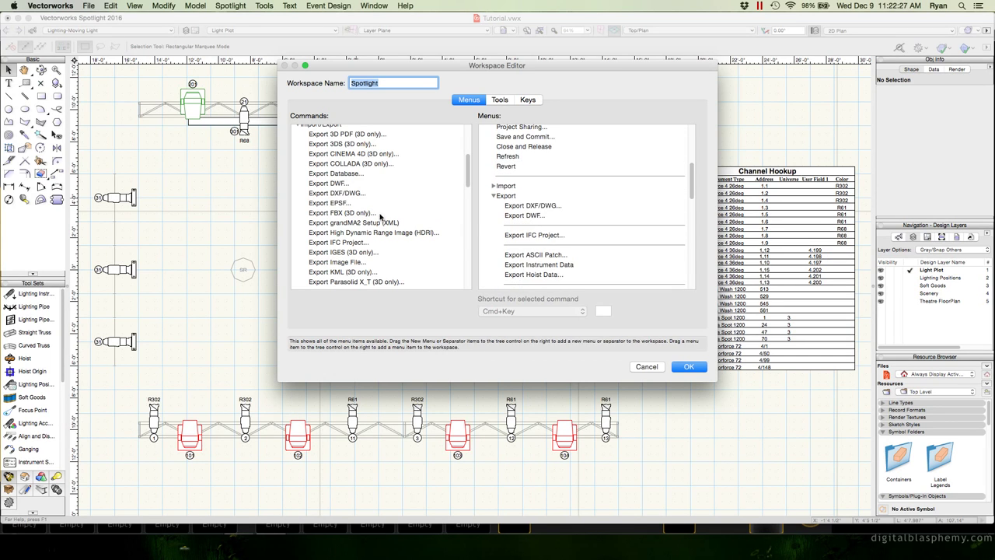
pyautogui.click(353, 224)
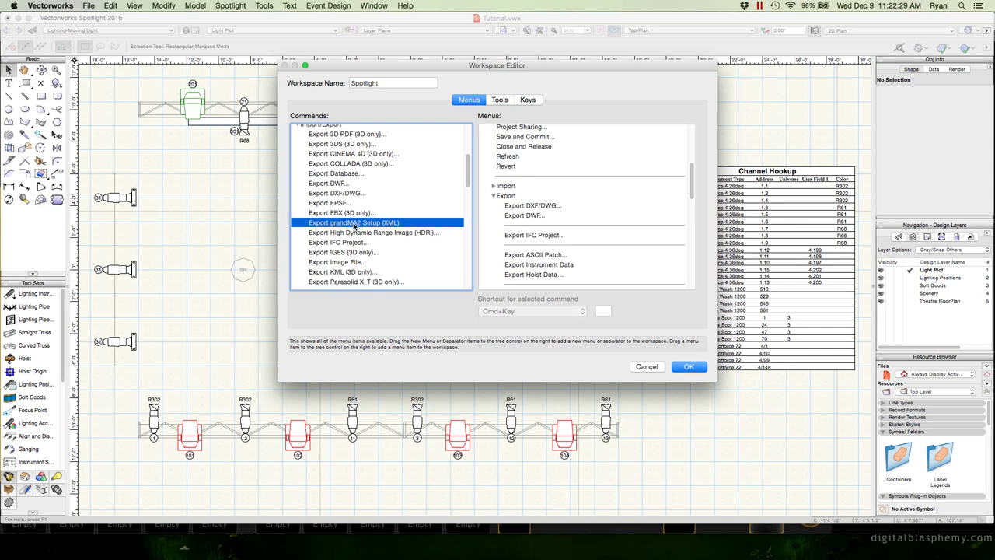
pyautogui.moveTo(353, 225); pyautogui.dragTo(522, 204)
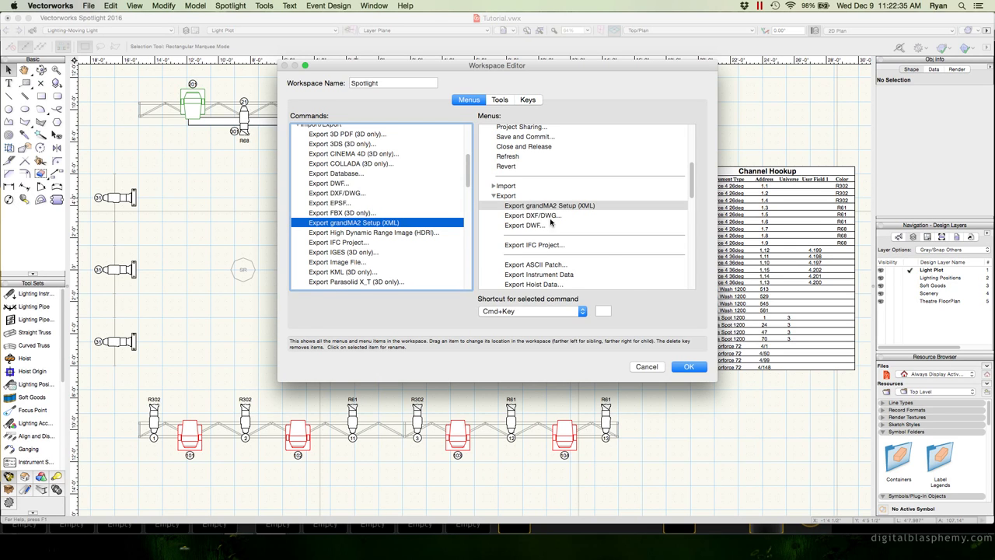
pyautogui.click(684, 367)
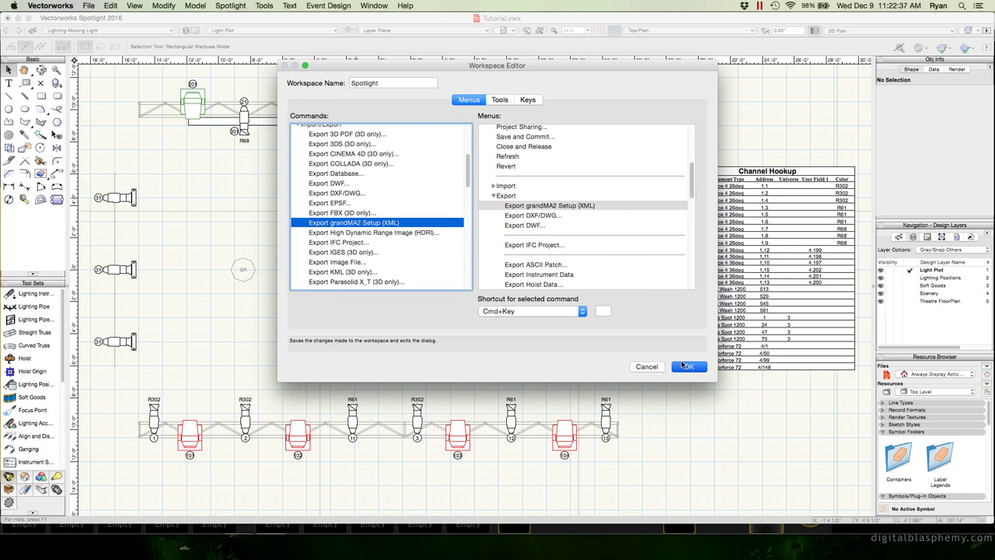
pyautogui.click(586, 218)
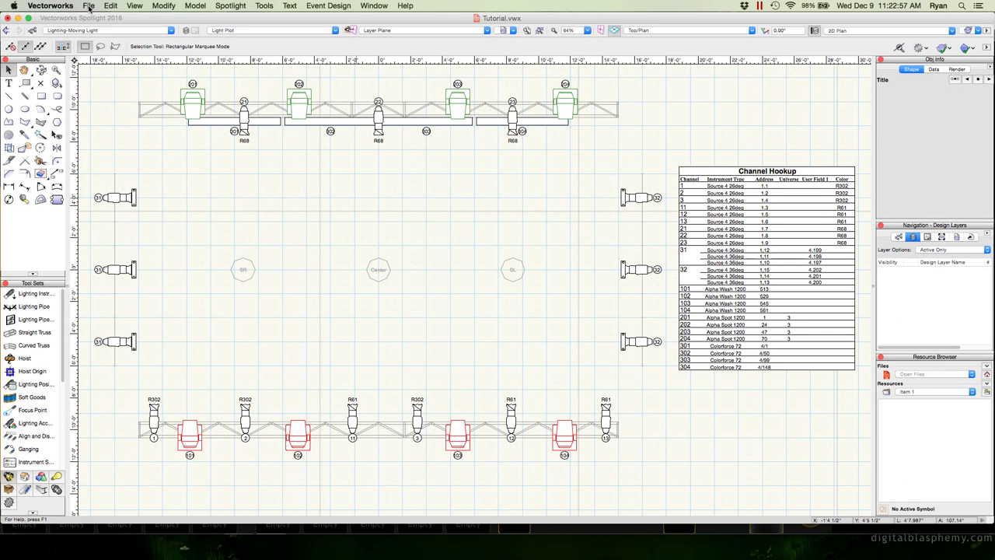
pyautogui.click(117, 155)
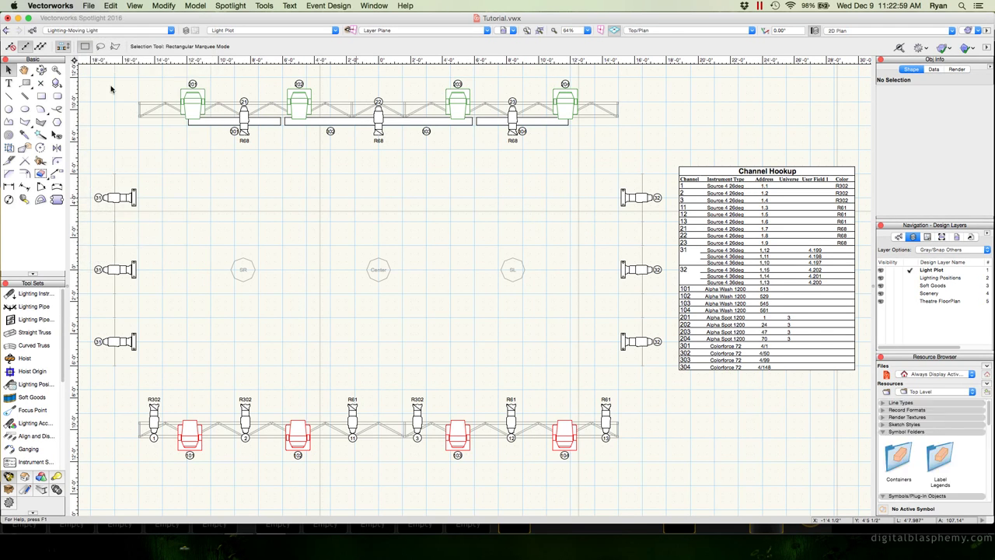
pyautogui.click(89, 6)
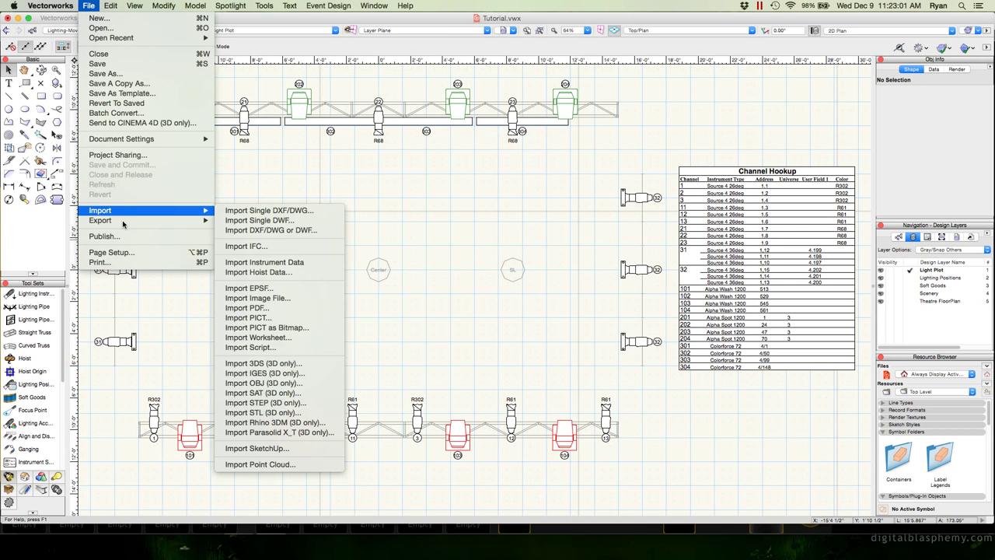
pyautogui.moveTo(125, 222)
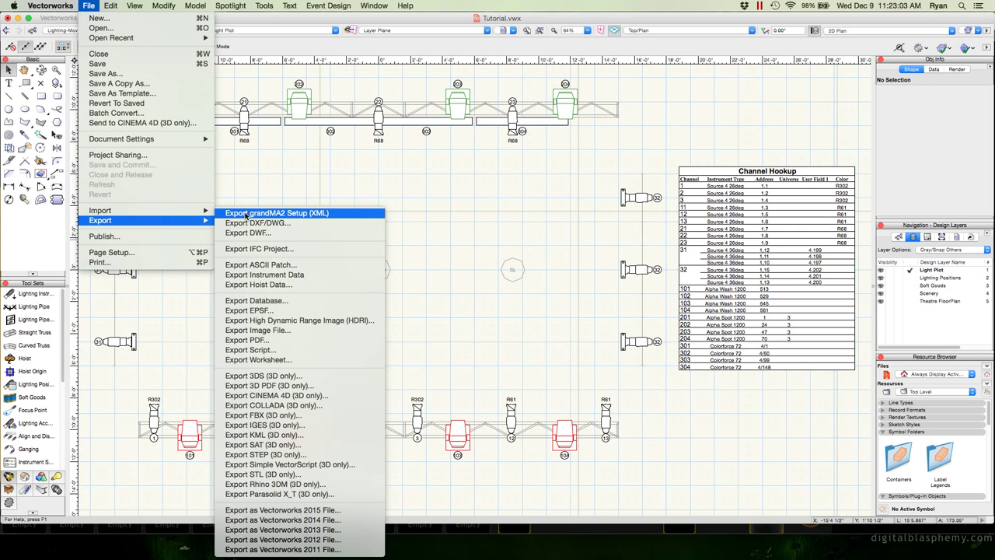
pyautogui.click(283, 170)
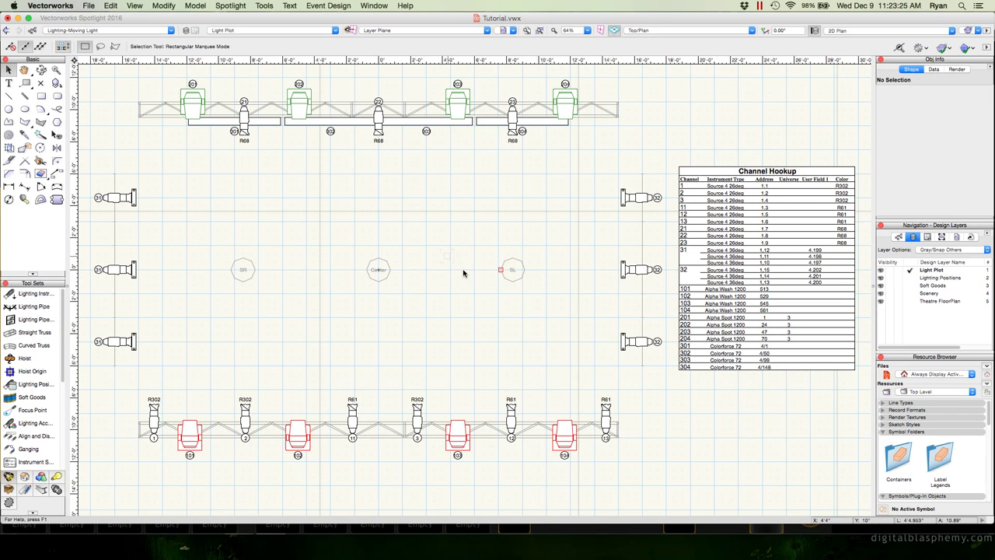
# Fly the light plot into a 3D perspective, then return it to the Top/Plan view
pyautogui.hotkey('shift', 'c')
pyautogui.moveTo(449, 245); pyautogui.dragTo(393, 185)
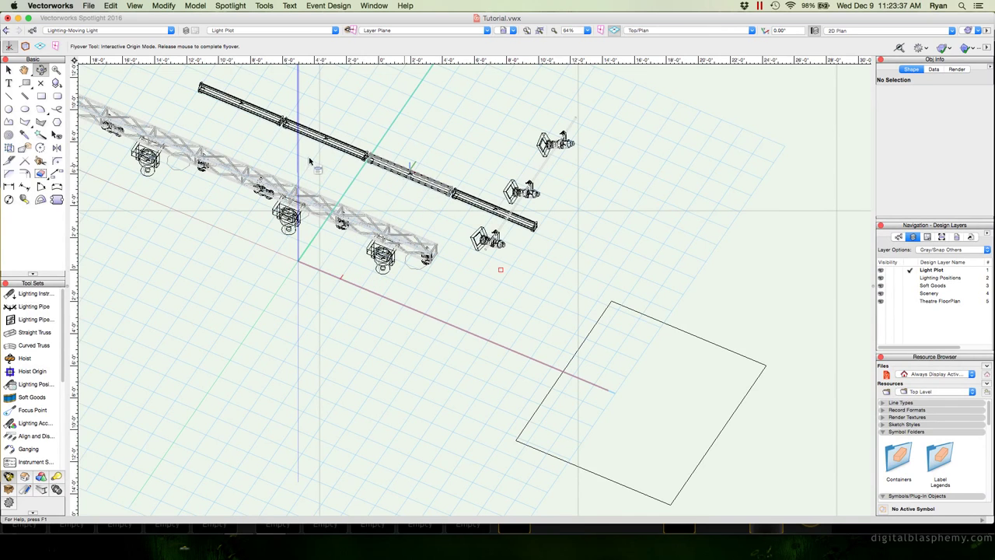
pyautogui.press('x')
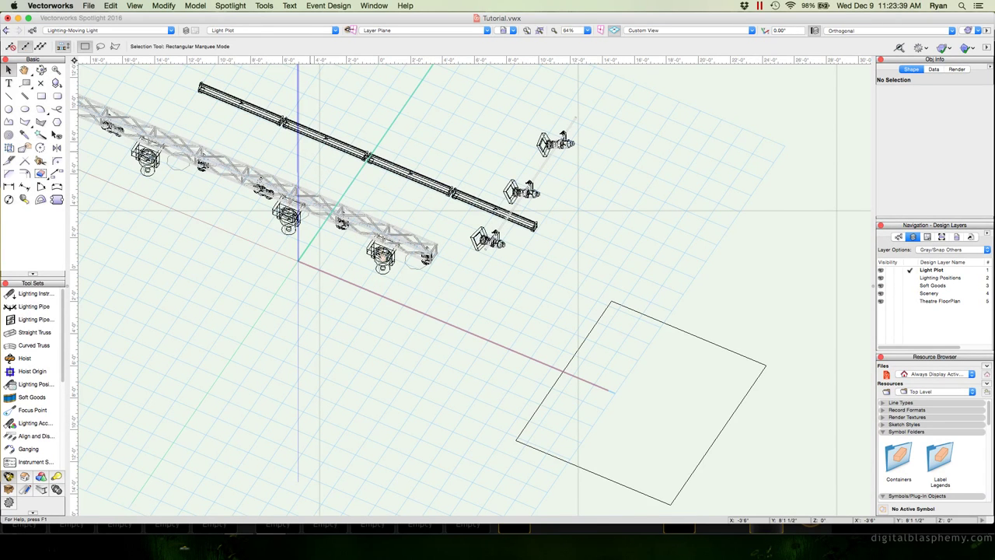
pyautogui.moveTo(371, 233); pyautogui.dragTo(365, 288, button='middle')
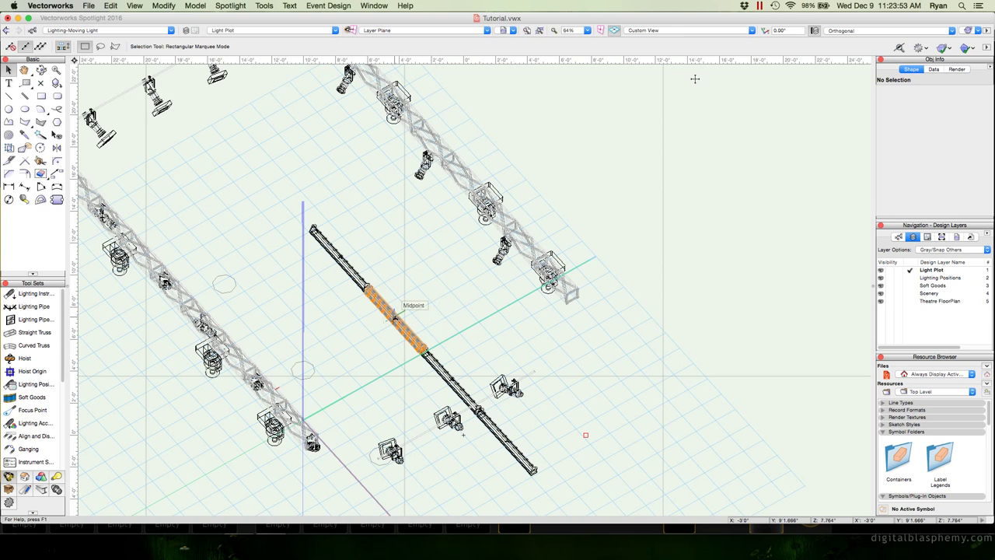
pyautogui.click(674, 32)
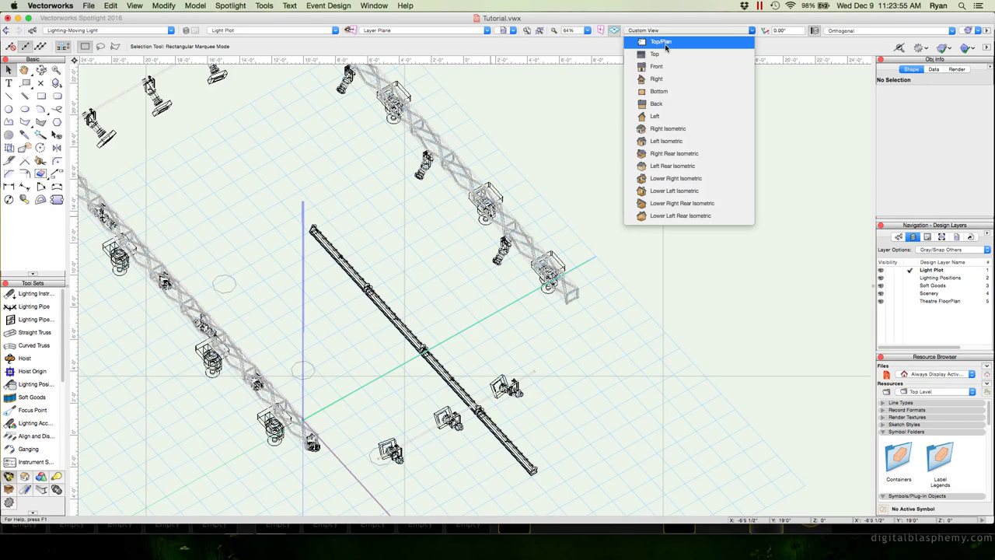
pyautogui.click(664, 43)
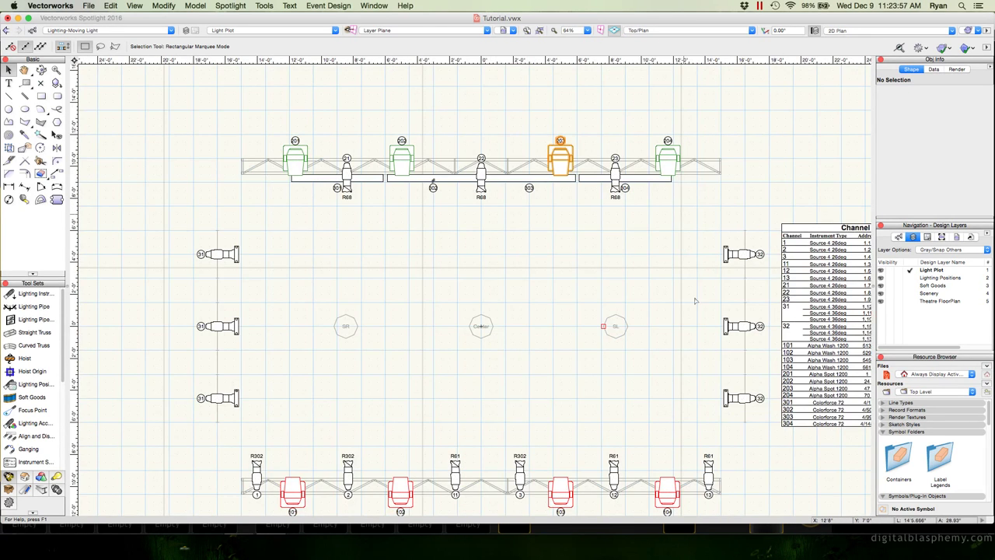
# Pan the drawing and zoom in on the Channel Hookup table, then back out to 102%
pyautogui.press('h')
pyautogui.moveTo(649, 272)
pyautogui.mouseDown()
pyautogui.moveTo(579, 241)
pyautogui.moveTo(514, 237)
pyautogui.moveTo(562, 224)
pyautogui.mouseUp()
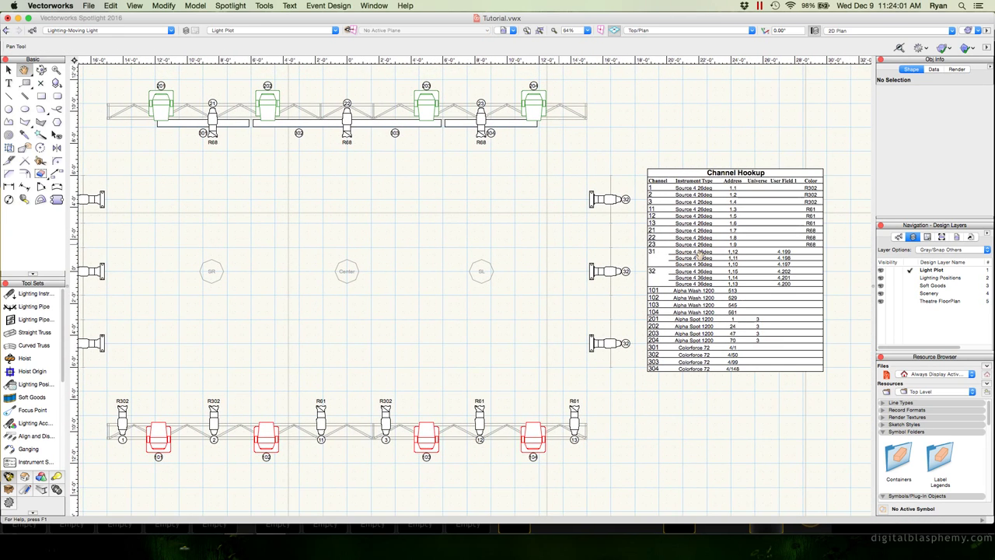
pyautogui.press('x')
pyautogui.scroll(5, 788, 248)
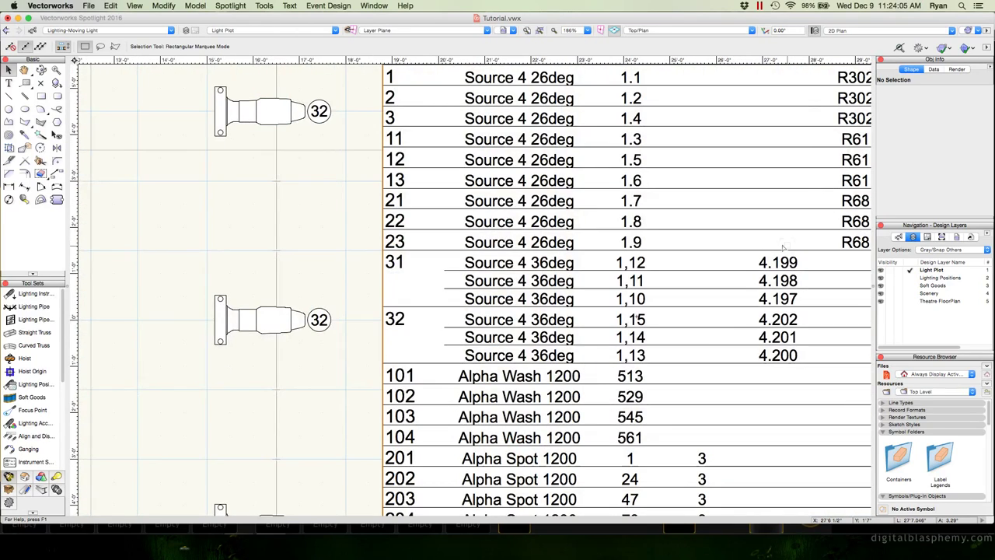
pyautogui.scroll(-1, 785, 247)
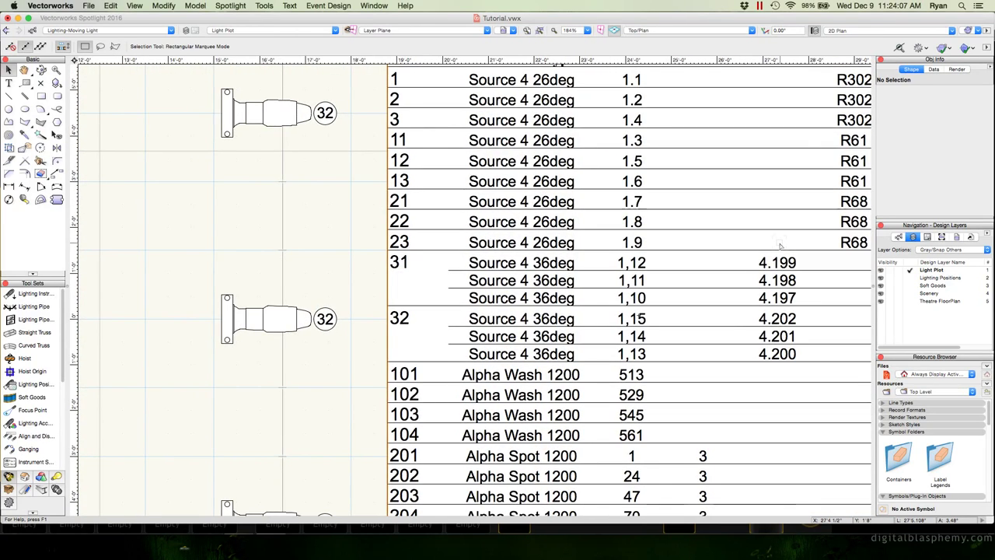
pyautogui.scroll(-4, 780, 246)
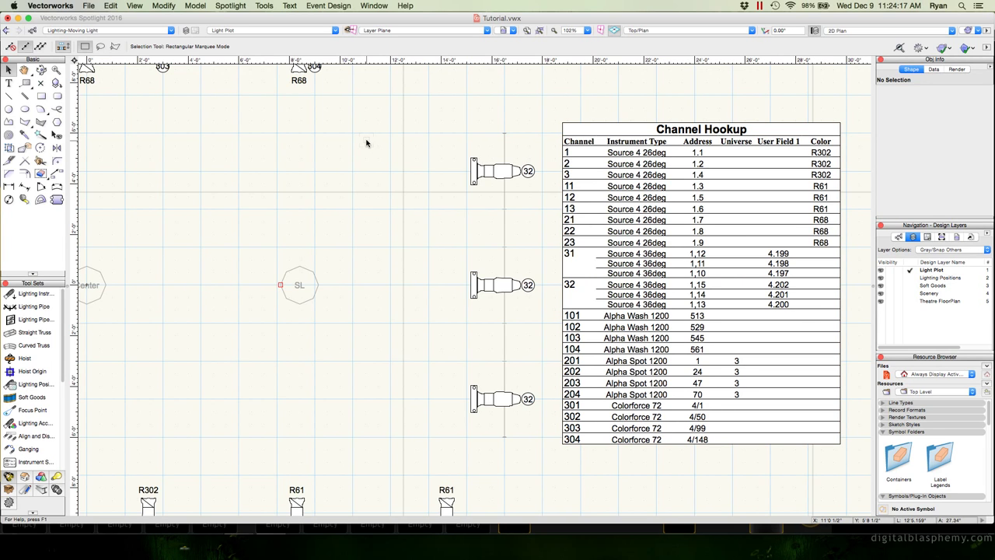
# Run File > Export > Export grandMA2 Setup (XML) and move the dialog aside
pyautogui.click(88, 6)
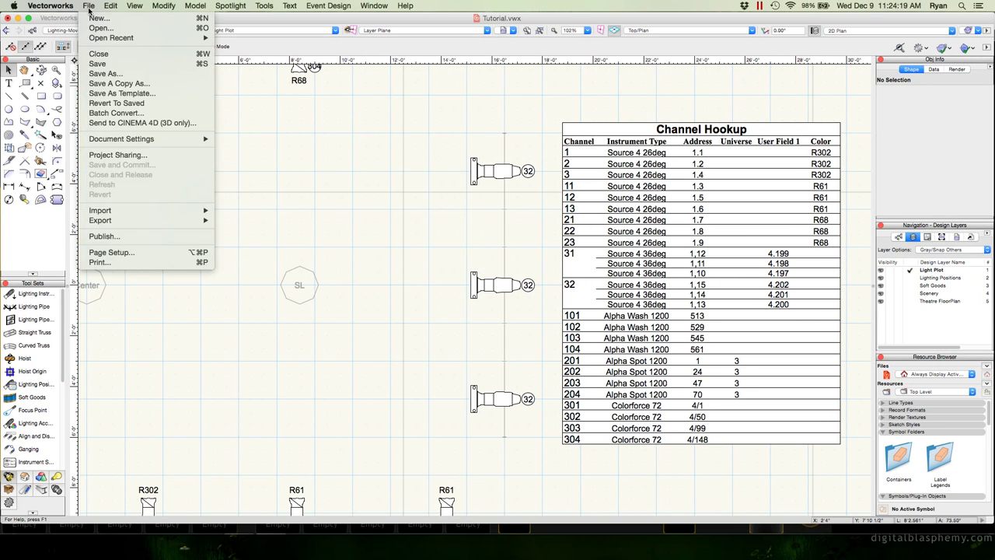
pyautogui.moveTo(137, 223)
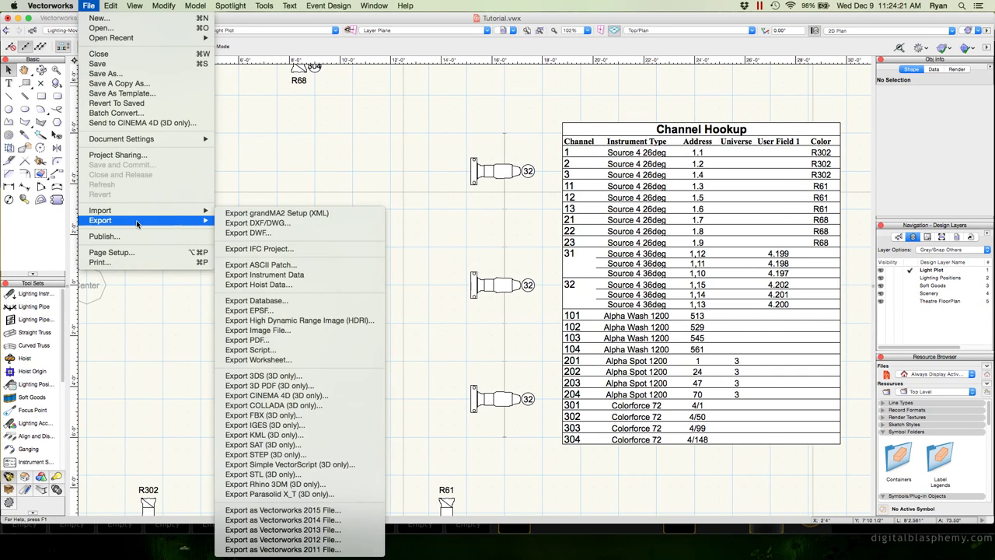
pyautogui.click(242, 213)
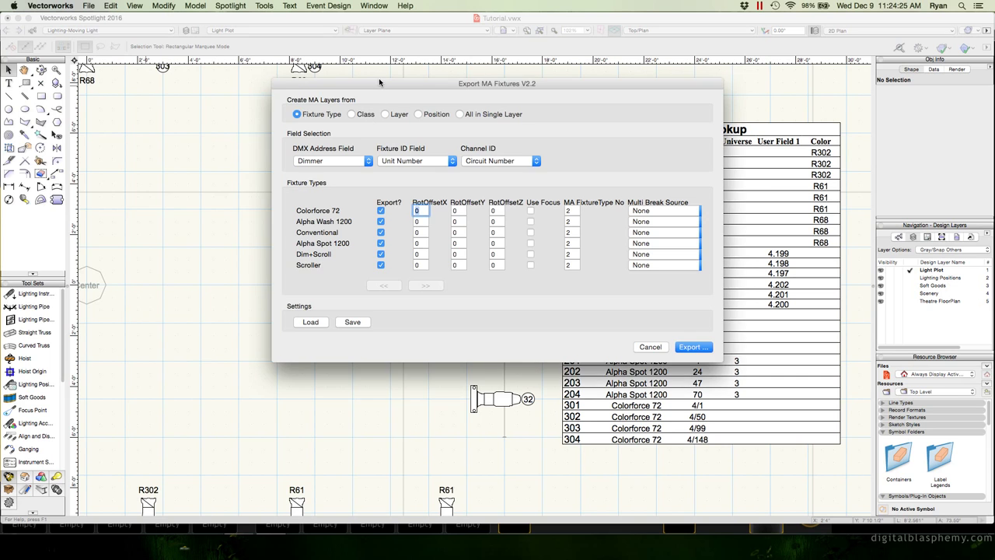
pyautogui.moveTo(378, 80); pyautogui.dragTo(204, 132)
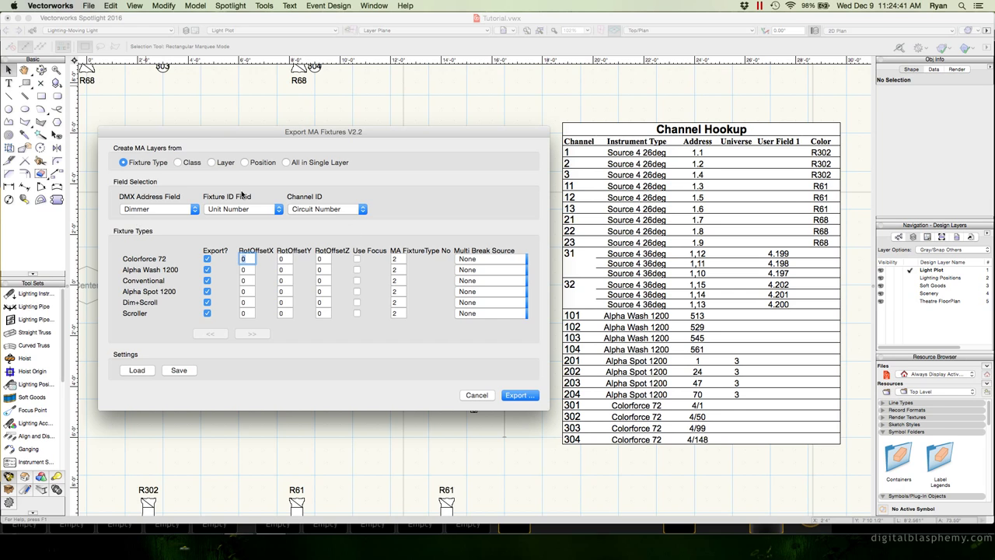
# Set the DMX Address Field to Address
pyautogui.click(191, 207)
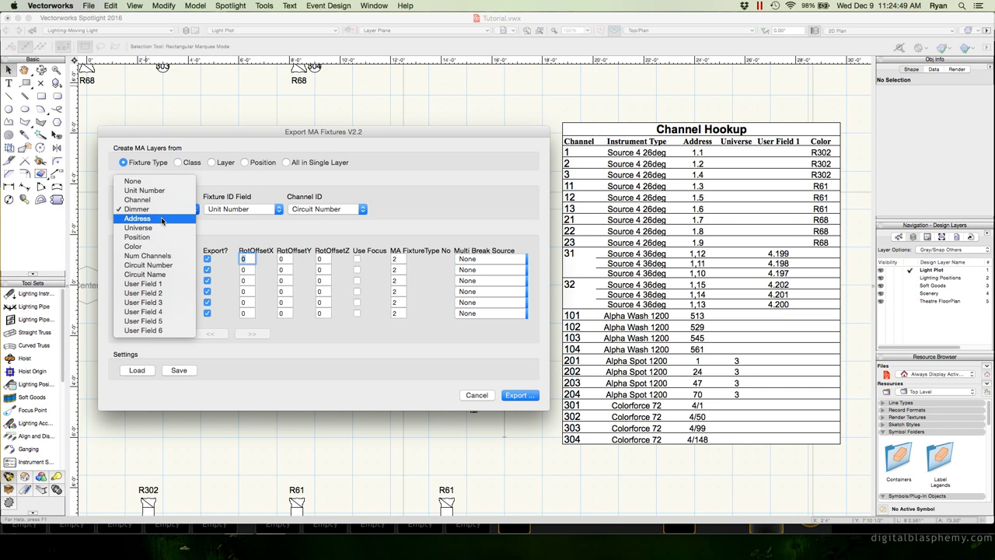
pyautogui.click(161, 219)
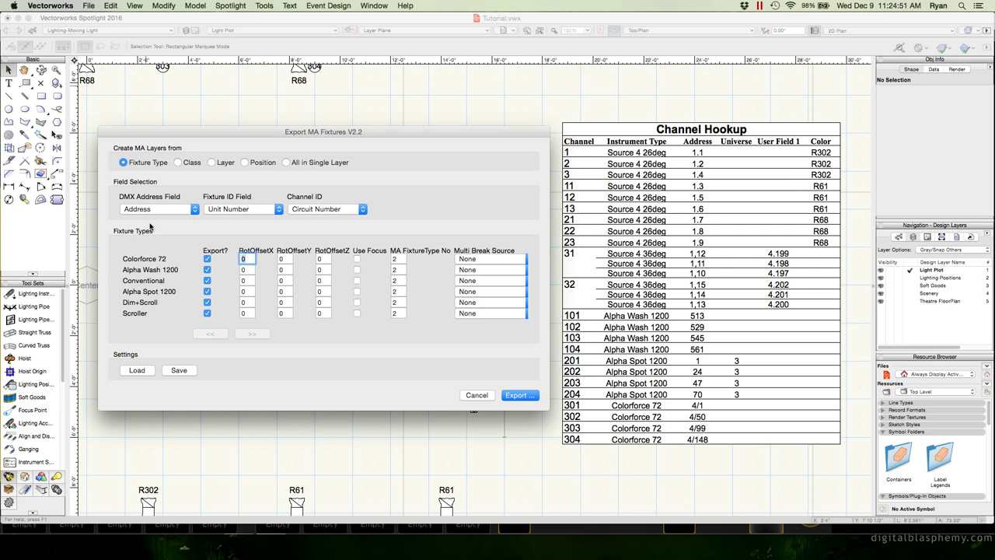
pyautogui.click(195, 210)
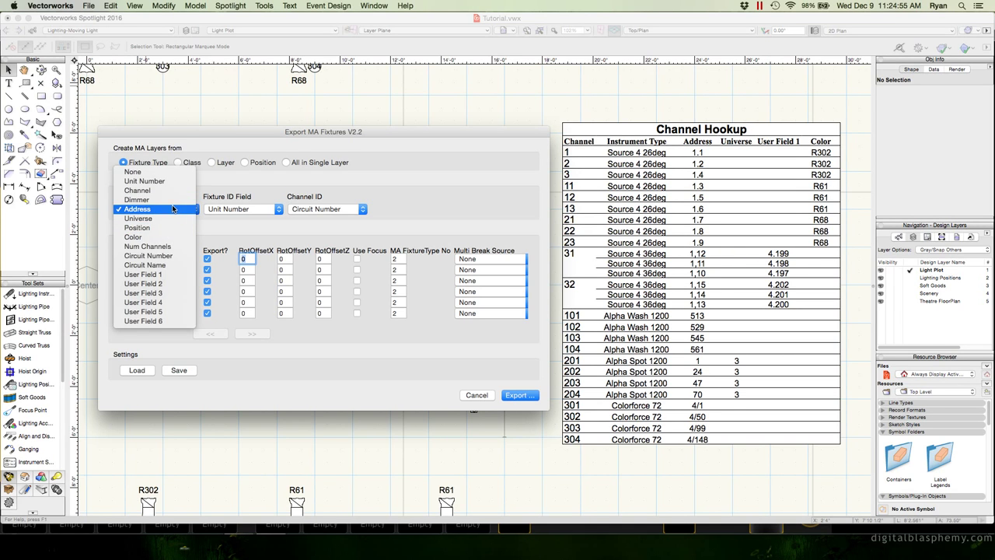
pyautogui.click(172, 210)
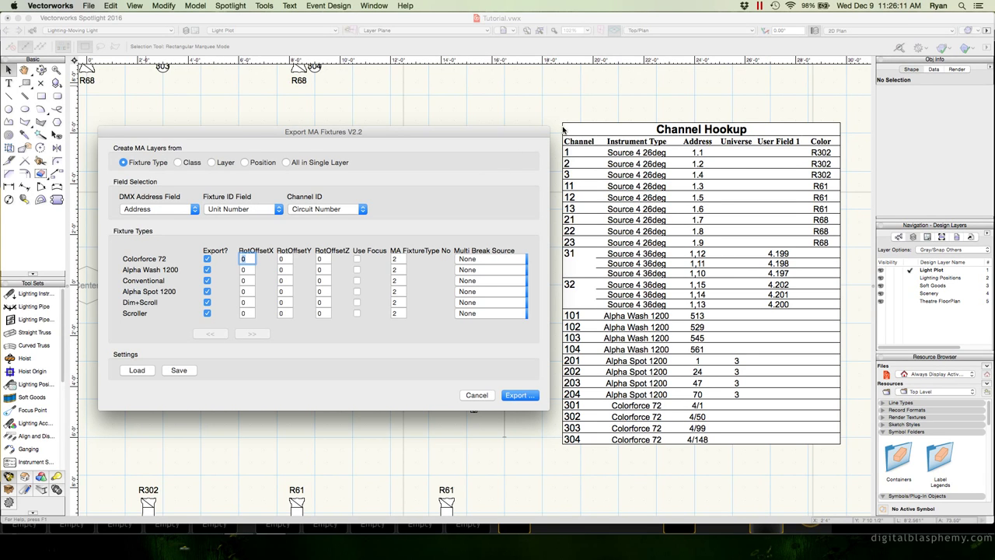
# Set both Fixture ID Field and Channel ID to Channel in Export MA Fixtures
pyautogui.click(275, 210)
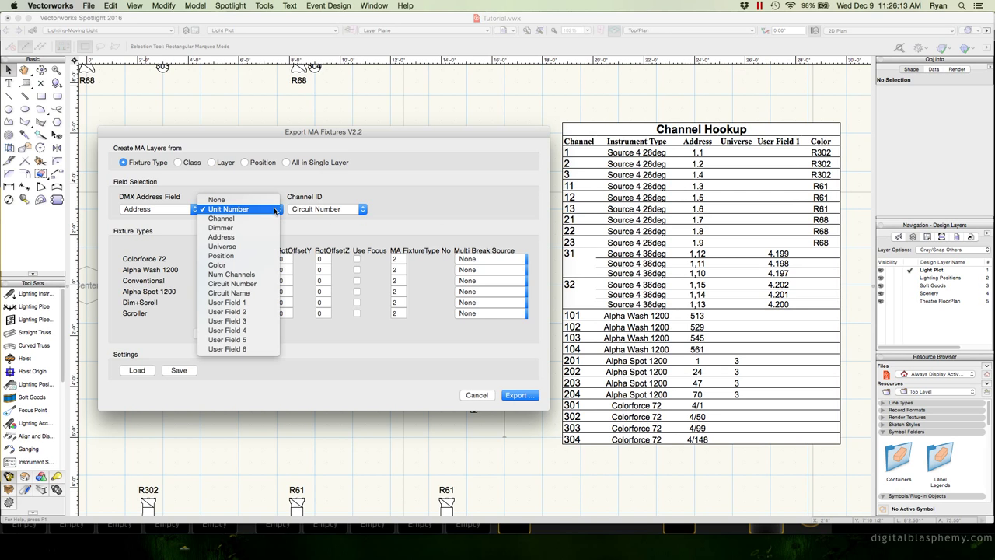
pyautogui.click(262, 220)
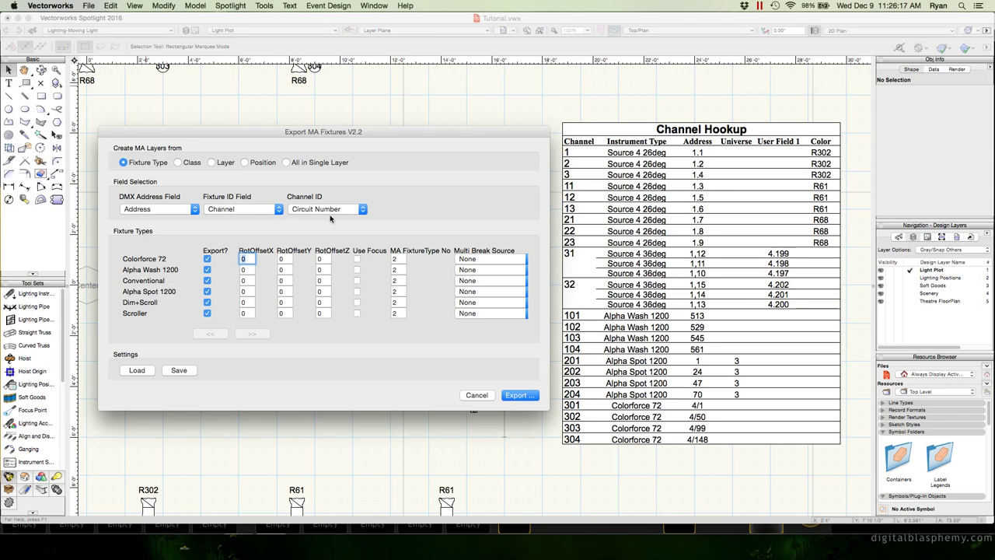
pyautogui.click(362, 210)
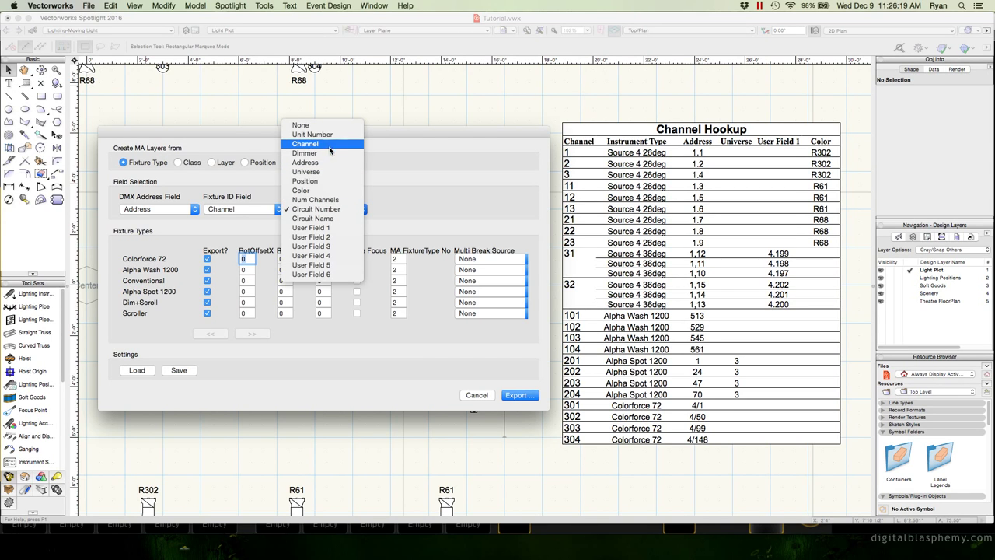
pyautogui.click(325, 146)
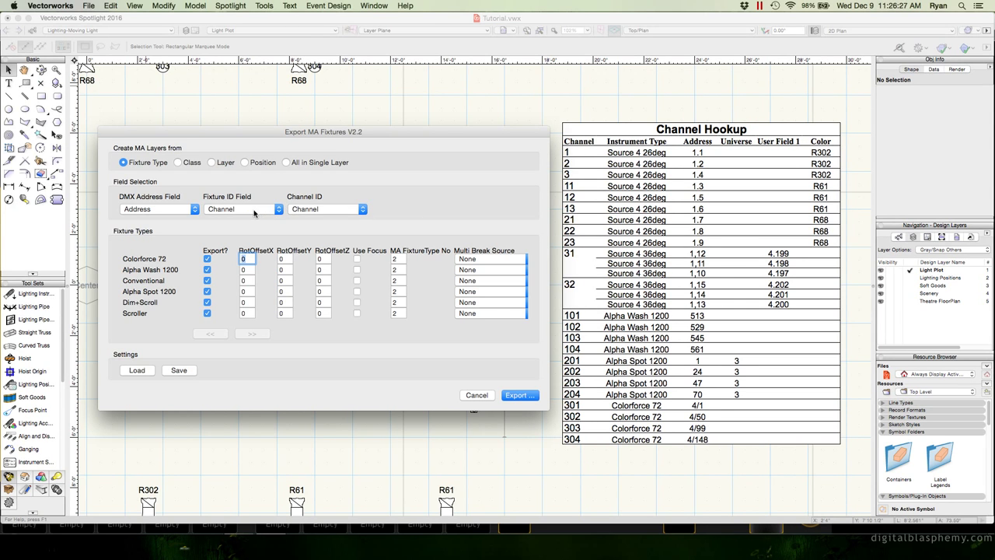
pyautogui.click(362, 210)
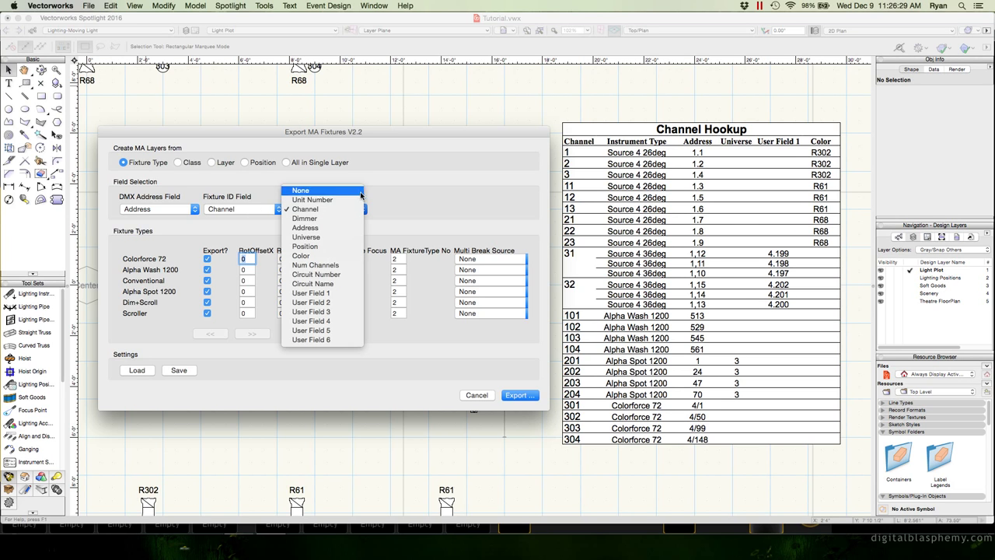
pyautogui.click(433, 190)
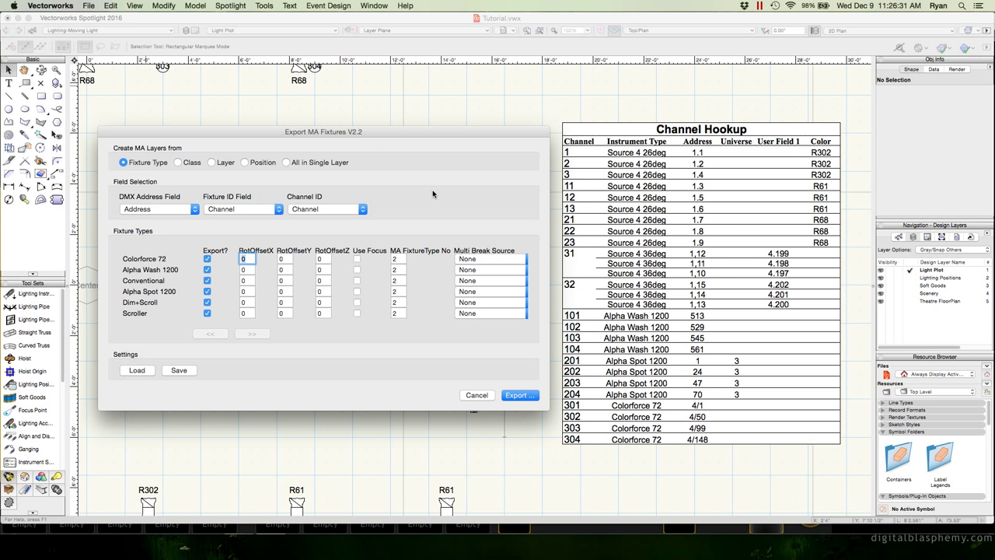
# Uncheck Export? for Scroller and enable Use Focus for Colorforce 72 and Conventional
pyautogui.click(207, 313)
pyautogui.click(357, 259)
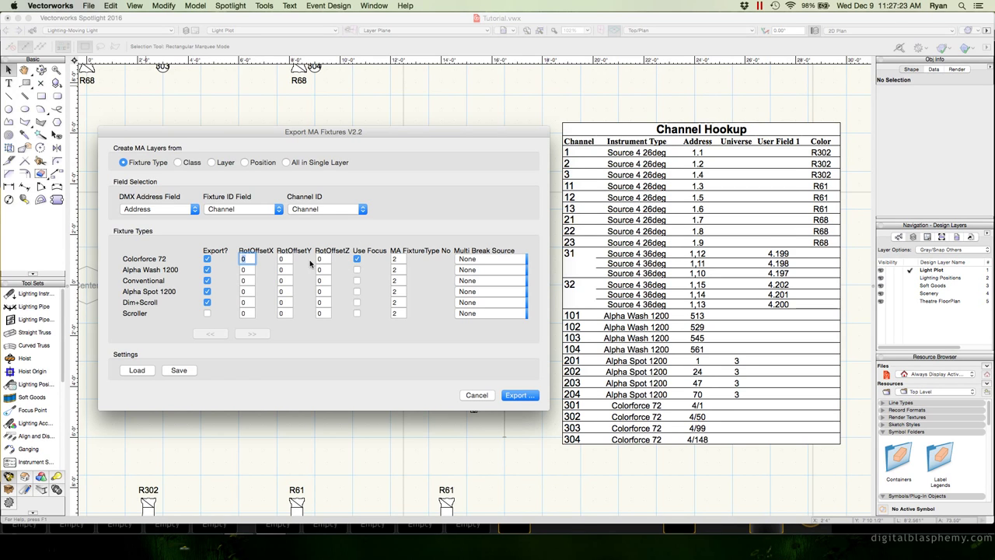
pyautogui.click(357, 281)
# In grandMA2 onPC, open Setup > Patch and go to the Fixture Types list
pyautogui.click(536, 528)
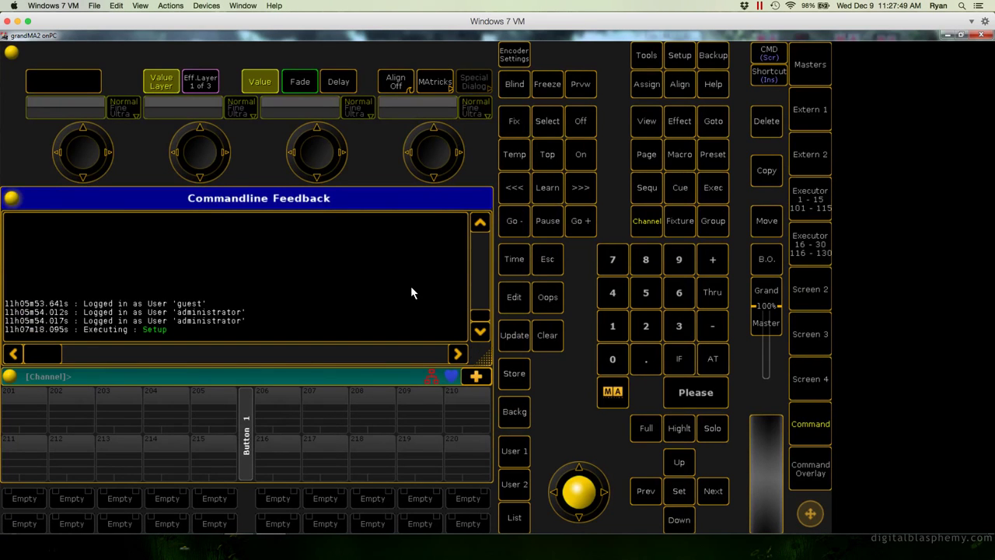
pyautogui.click(682, 58)
pyautogui.click(91, 247)
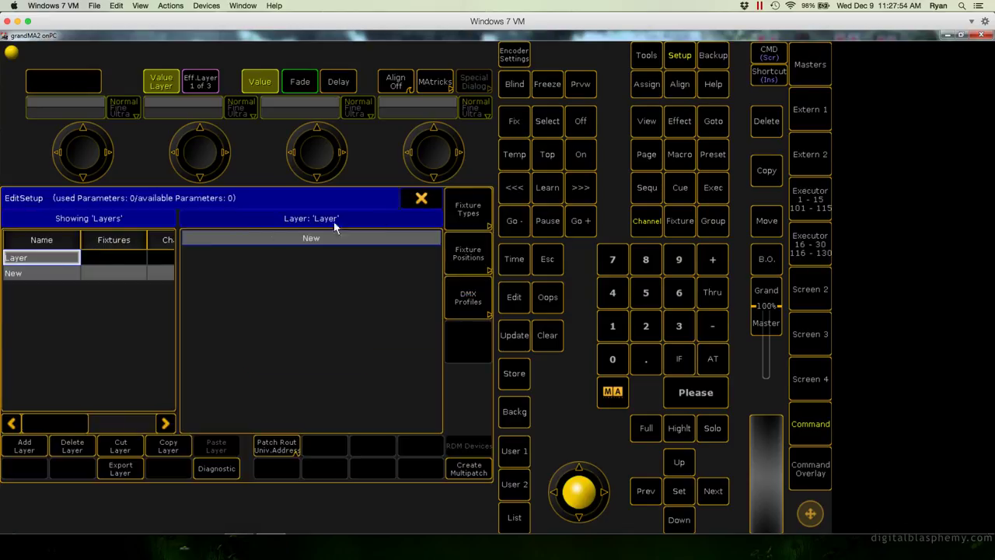
pyautogui.click(463, 207)
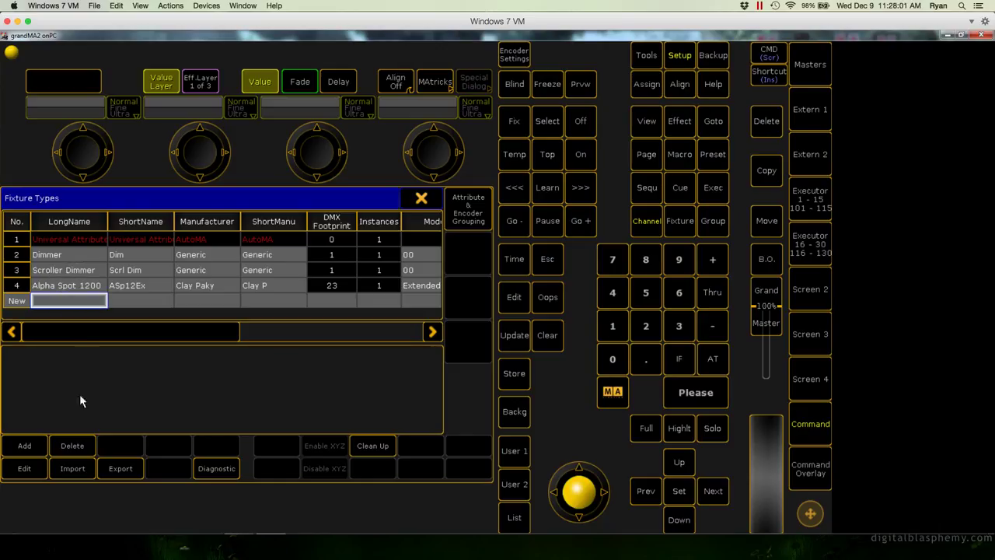
# Import the Alpha Wash 1200 fixture type in Extended - vect off mode
pyautogui.click(72, 467)
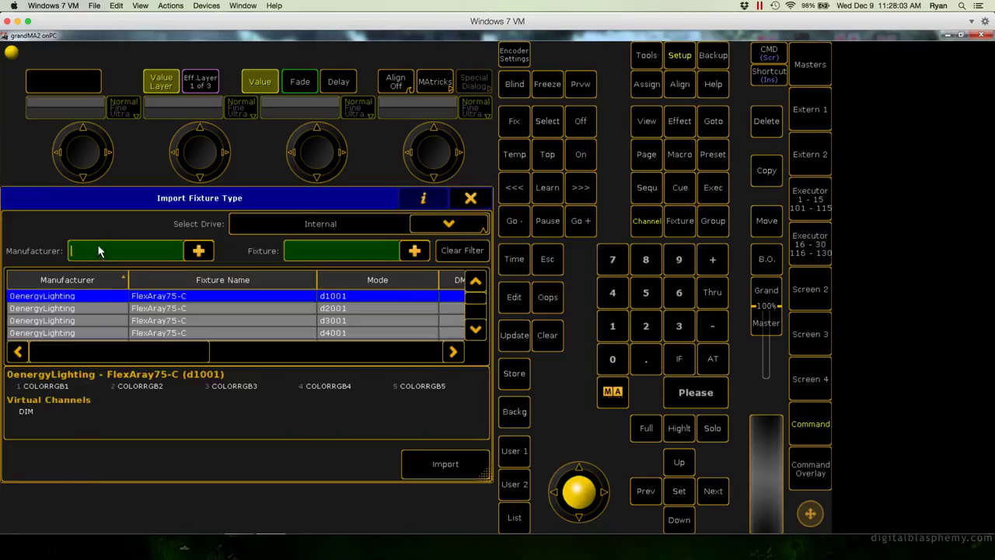
pyautogui.write('paky')
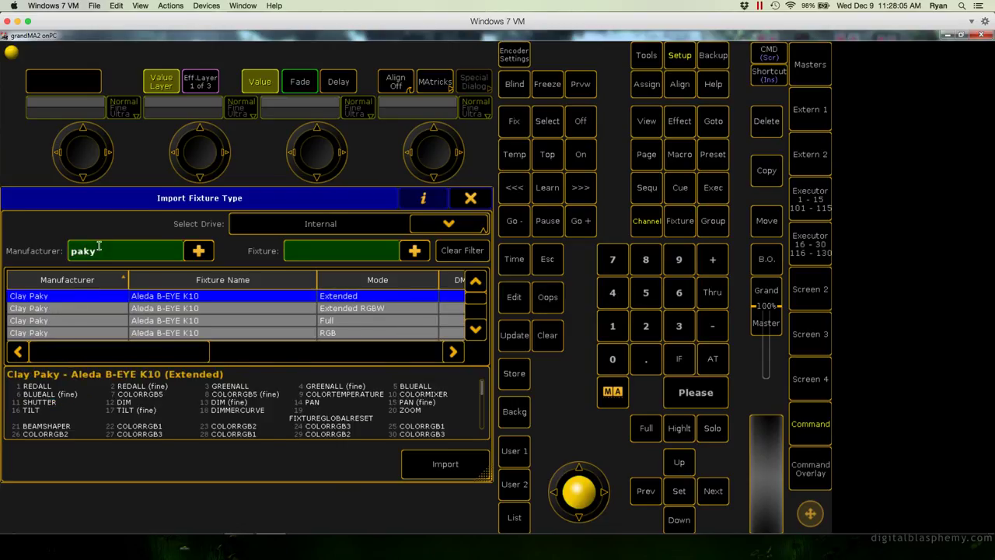
pyautogui.press('Tab')
pyautogui.write('alpha wahs')
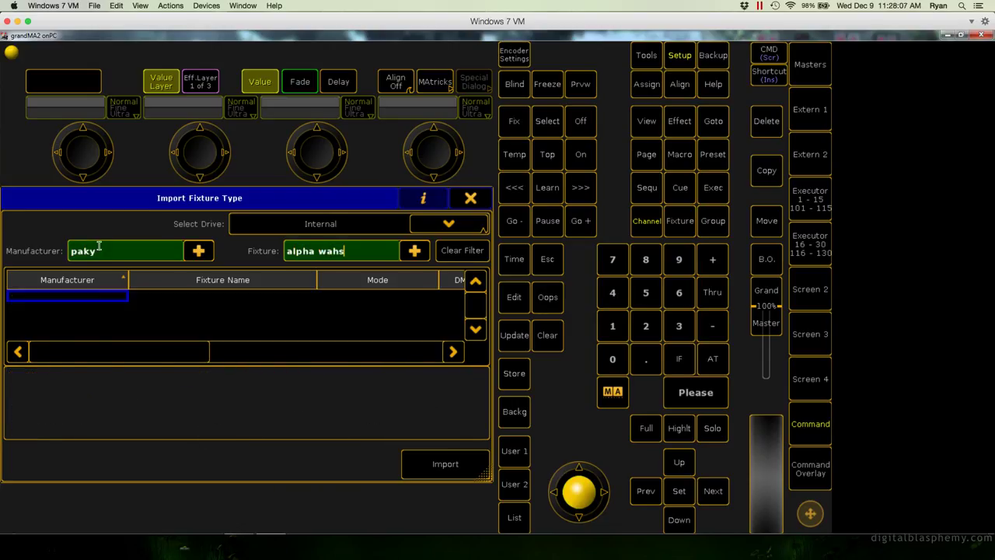
pyautogui.press('BackSpace')
pyautogui.press('BackSpace')
pyautogui.write('sh')
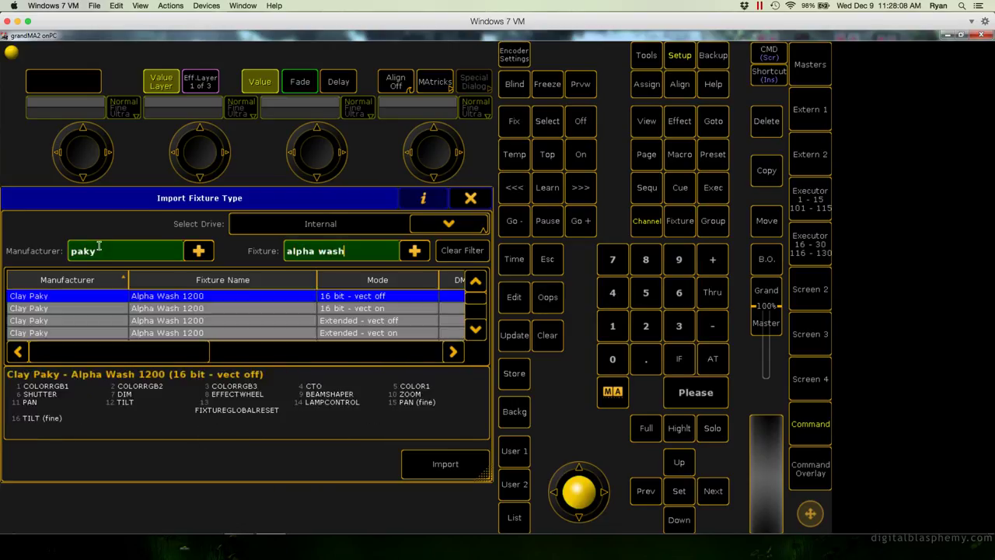
pyautogui.click(202, 321)
pyautogui.click(411, 456)
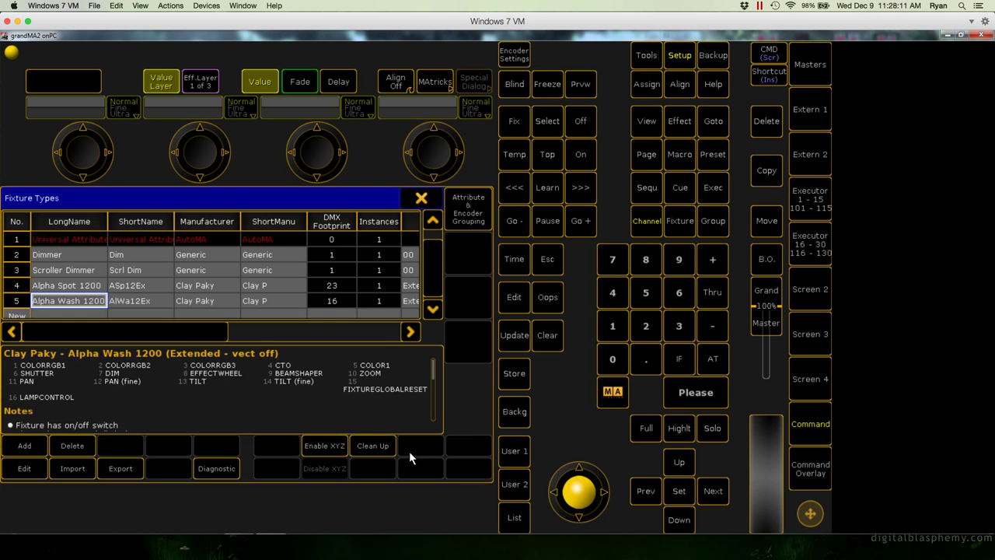
# Import the Chroma Q Color Force 72 fixture type in Mode 4
pyautogui.click(91, 314)
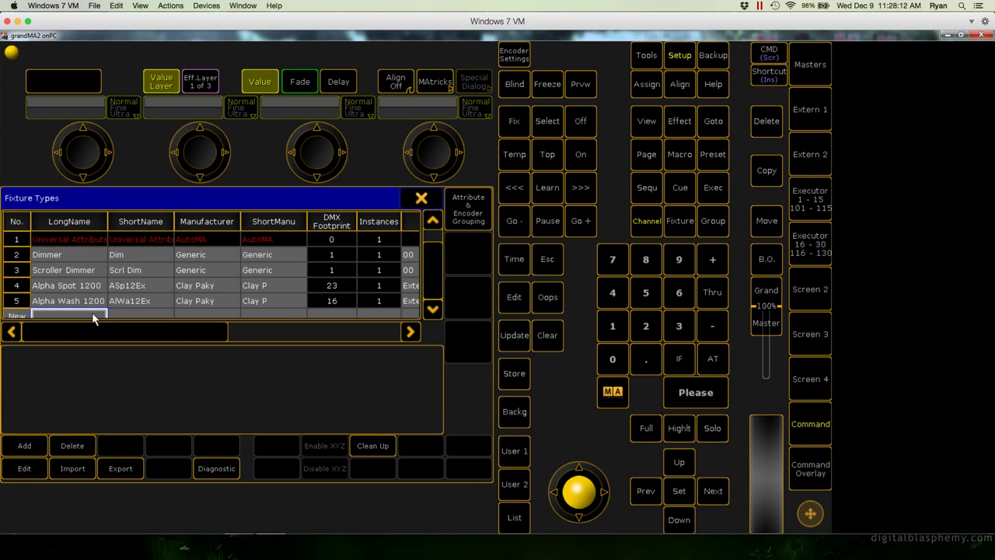
pyautogui.click(82, 466)
pyautogui.write('chroma')
pyautogui.press('Tab')
pyautogui.write('force 72')
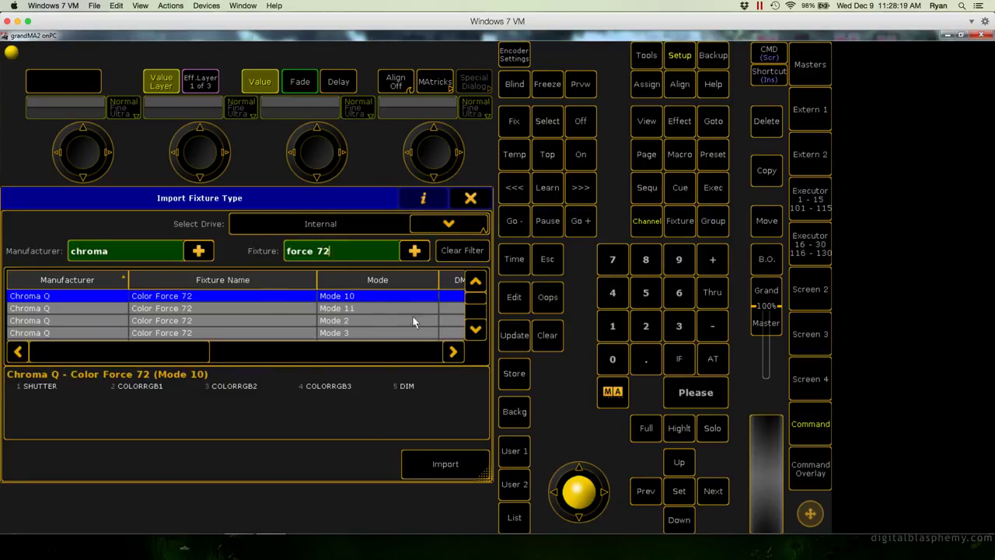
pyautogui.scroll(-2, 398, 333)
pyautogui.click(373, 320)
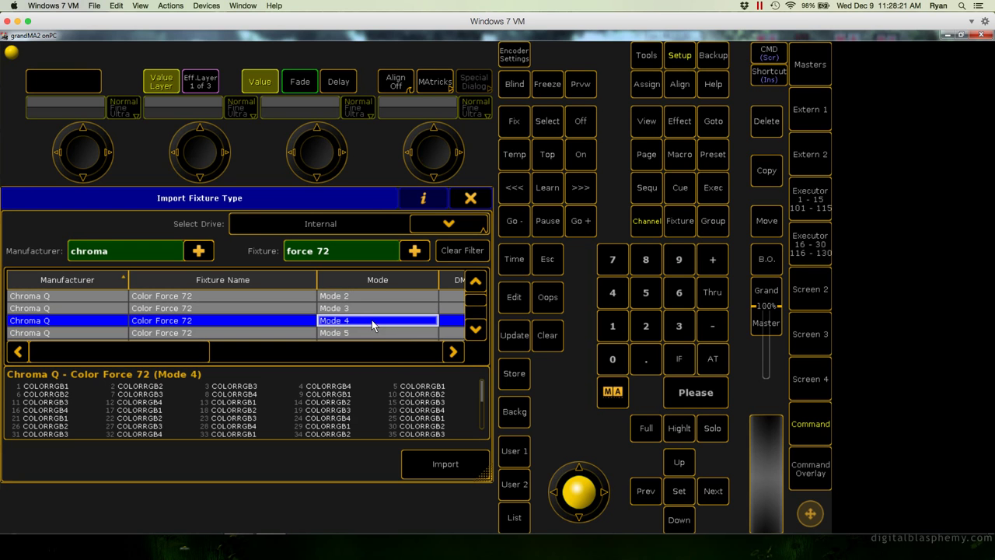
pyautogui.click(422, 462)
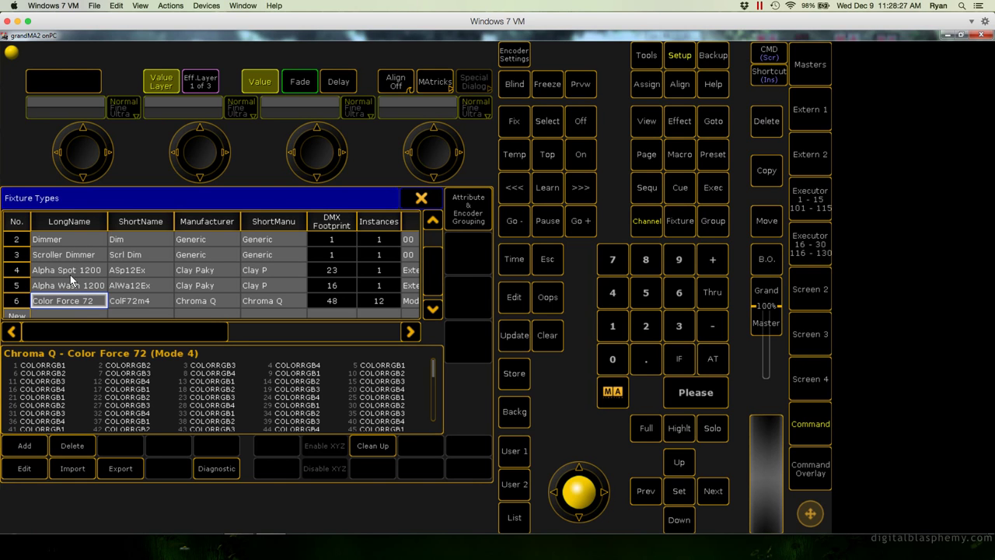
# Close EditSetup and confirm saving the setup changes
pyautogui.click(418, 200)
pyautogui.click(419, 199)
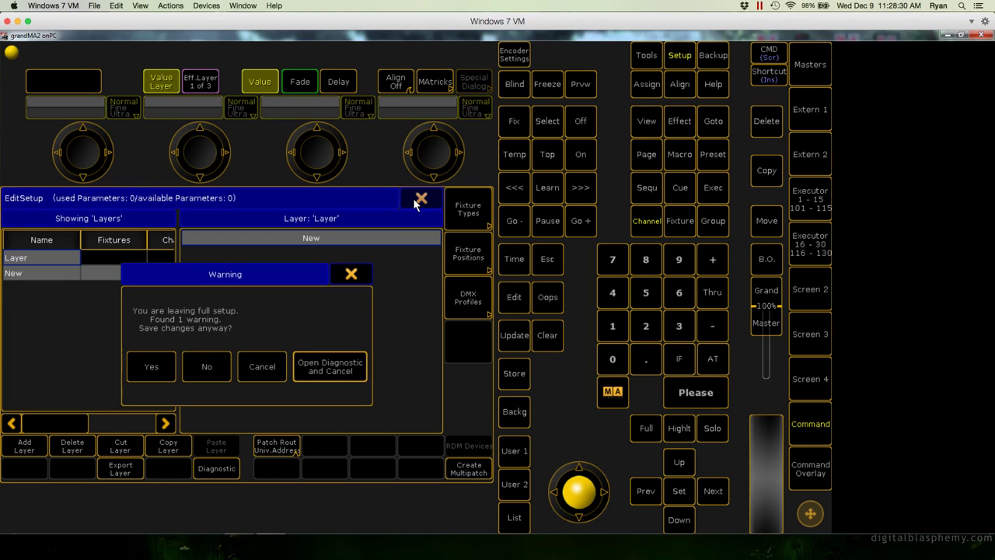
pyautogui.click(152, 363)
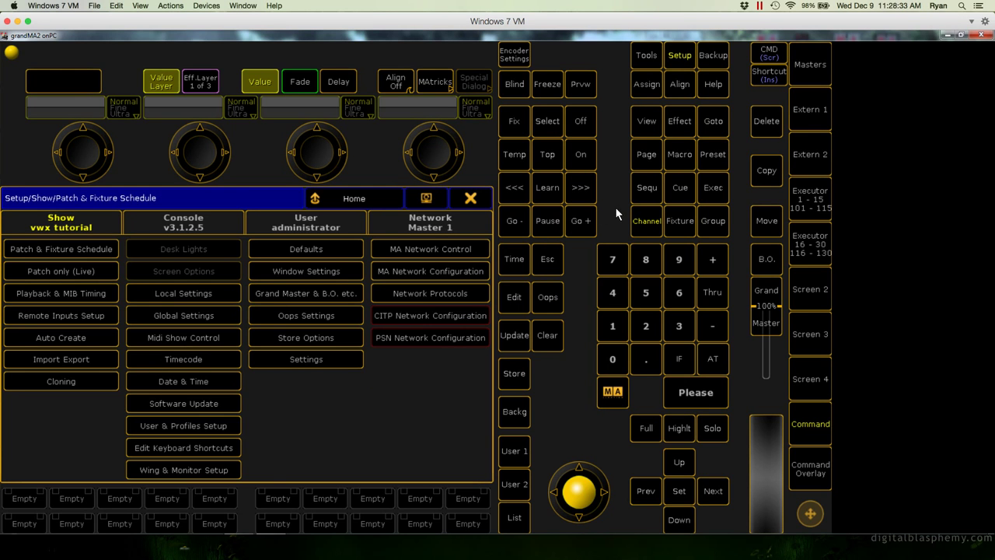
# Close the grandMA2 setup menu and enter MA fixture type numbers 6, 5, 4 and 3
pyautogui.click(483, 200)
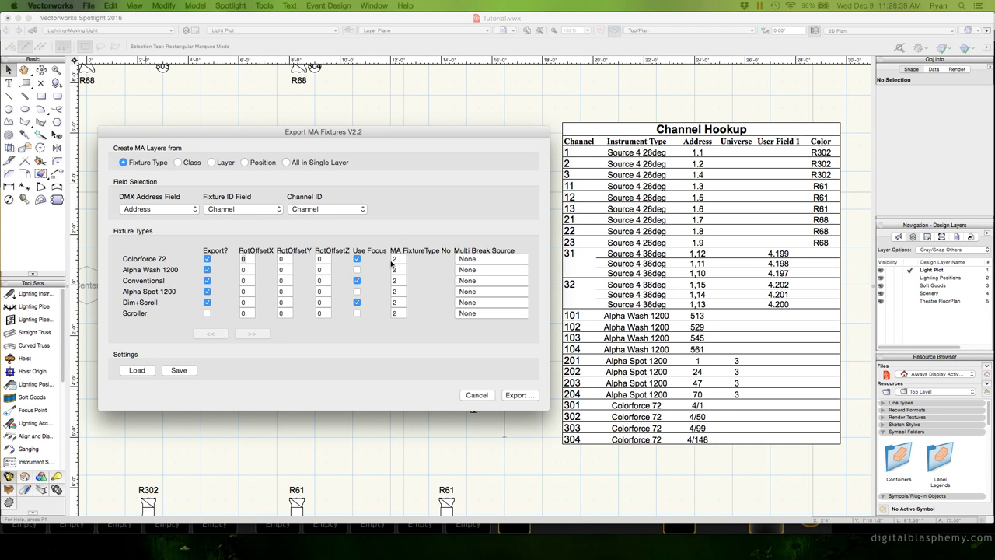
pyautogui.click(394, 259)
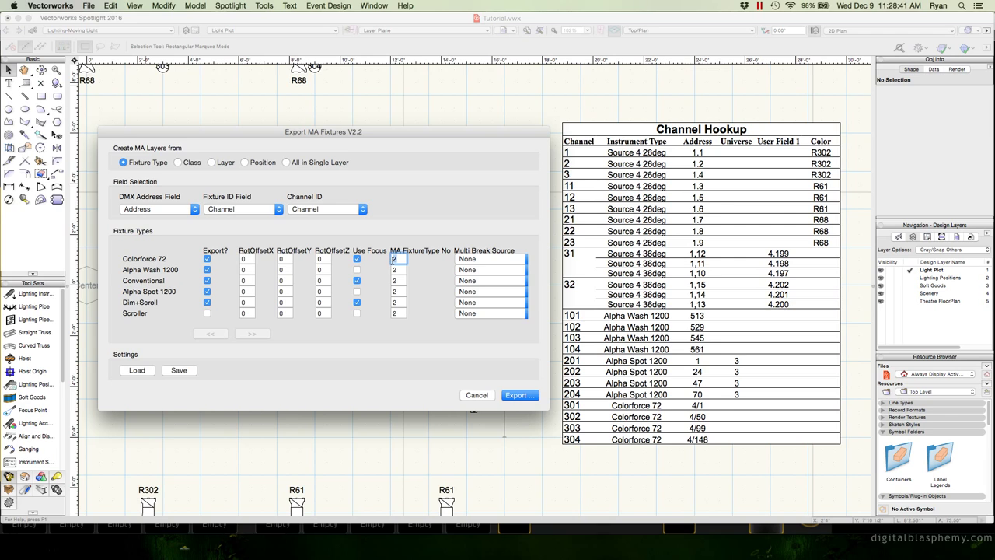
pyautogui.press('BackSpace')
pyautogui.write('6')
pyautogui.press('Tab')
pyautogui.write('5')
pyautogui.press('Tab')
pyautogui.press('Tab')
pyautogui.write('4')
pyautogui.press('Tab')
pyautogui.write('3')
# Change the Colorforce 72 fixture type number to 2
pyautogui.doubleClick(398, 259)
pyautogui.press('BackSpace')
pyautogui.write('2')
# Choose User Field 1 as the Dim+Scroll fixtures' Multi Break Source
pyautogui.click(470, 303)
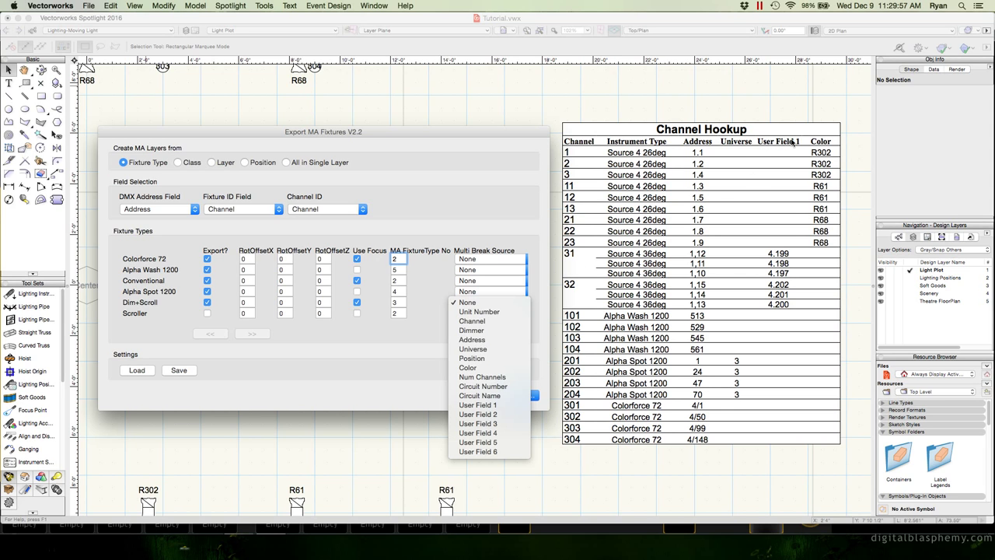
pyautogui.click(501, 405)
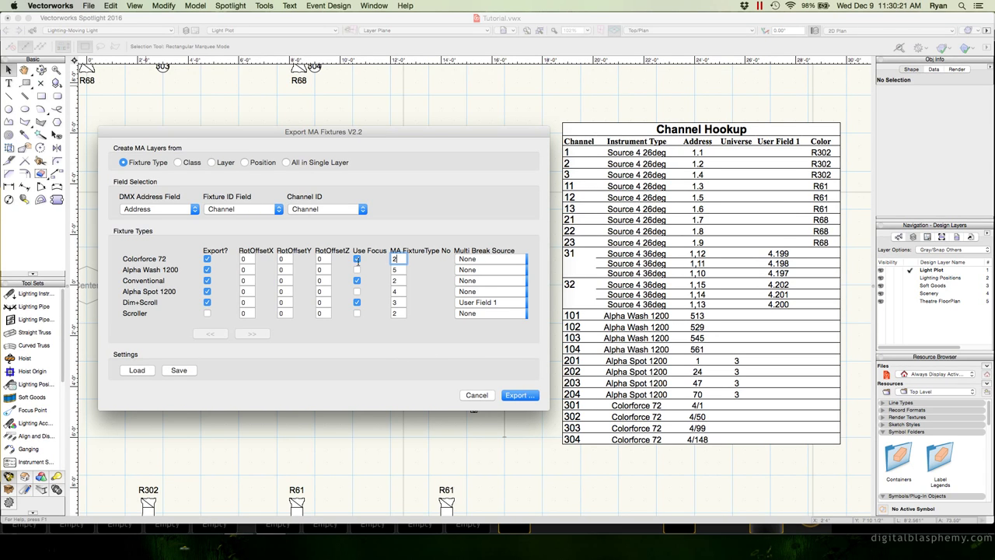
# Start the MA export and create an importexport folder inside gma2 on the Windows 7 VM drive
pyautogui.click(520, 395)
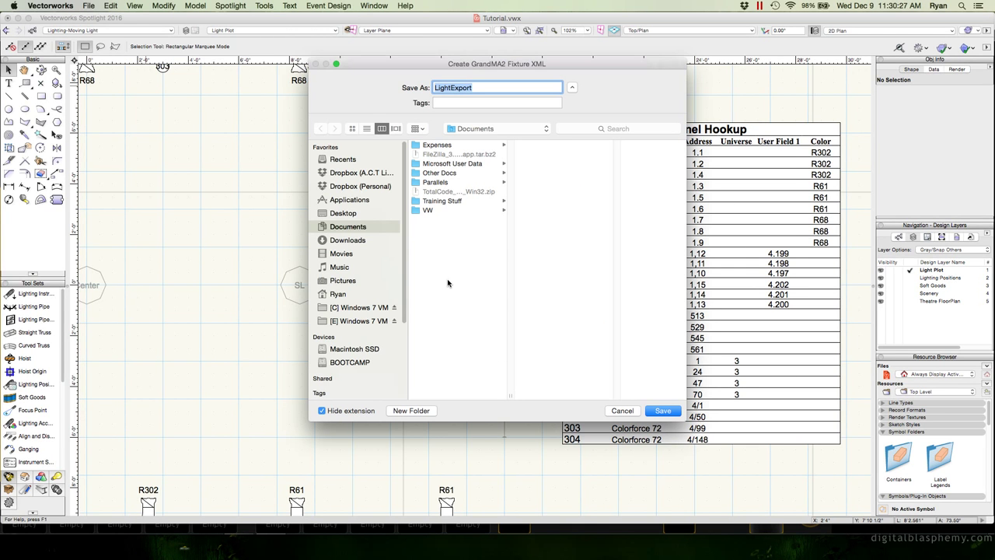
pyautogui.click(373, 323)
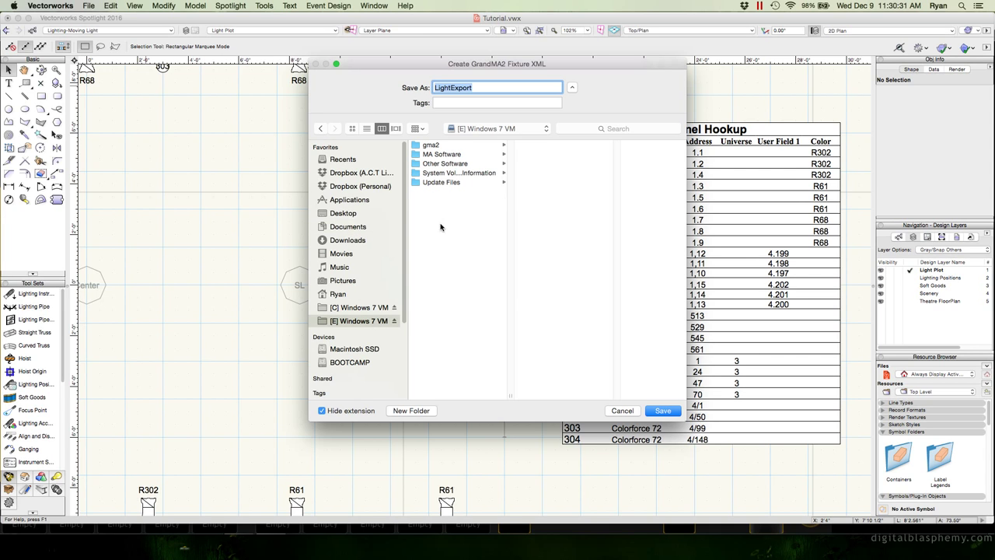
pyautogui.click(429, 148)
pyautogui.click(429, 148)
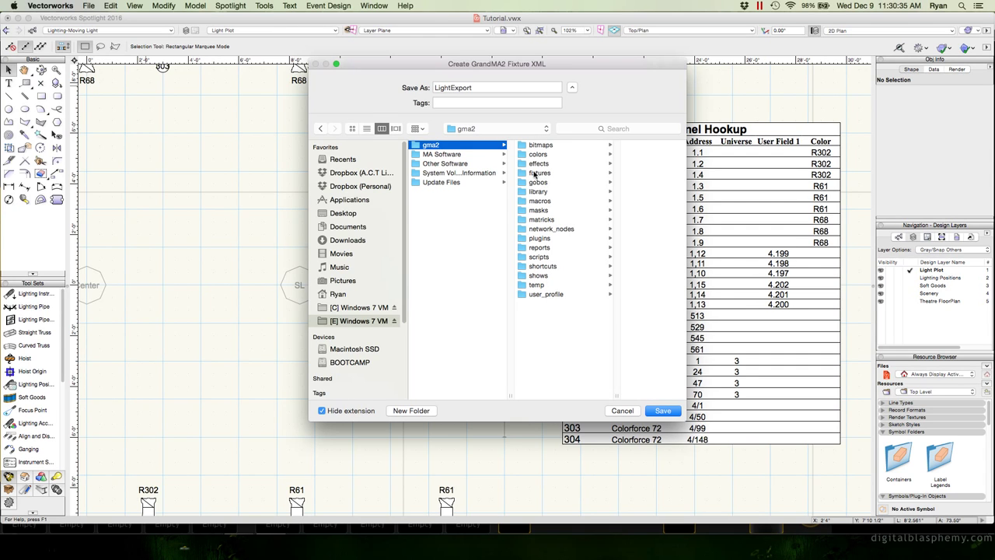
pyautogui.click(416, 411)
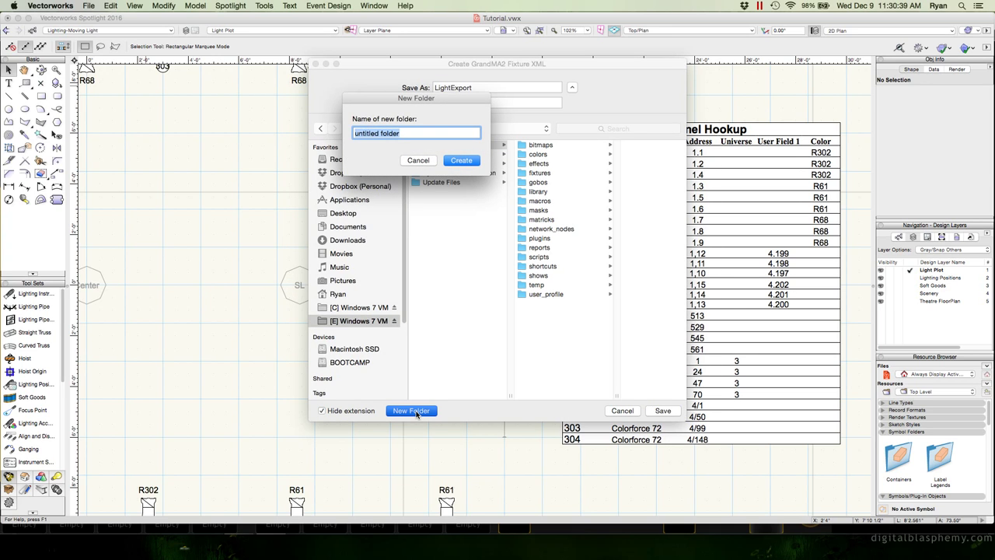
pyautogui.write('importexport')
pyautogui.click(467, 161)
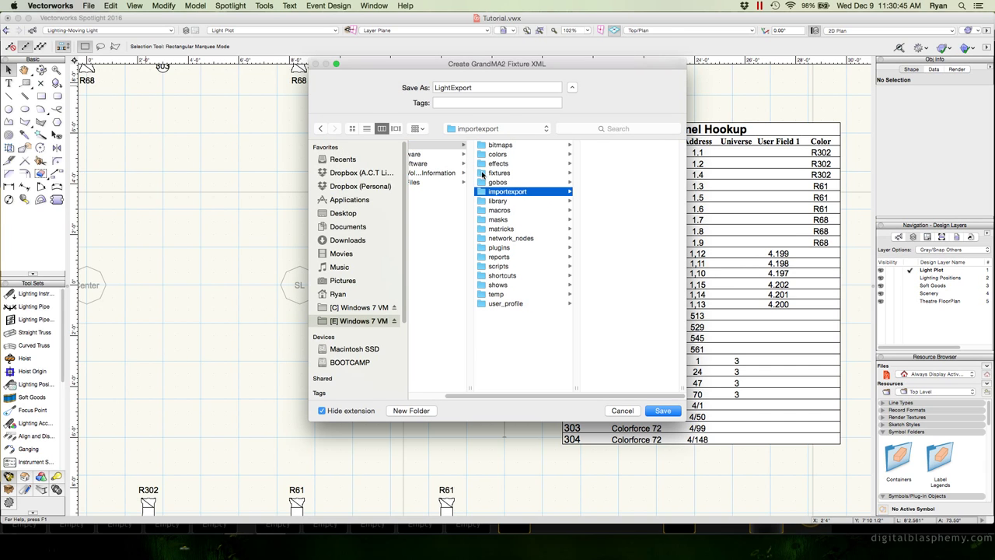
# Name the fixture XML file mypatch and save it
pyautogui.moveTo(497, 89); pyautogui.dragTo(405, 89)
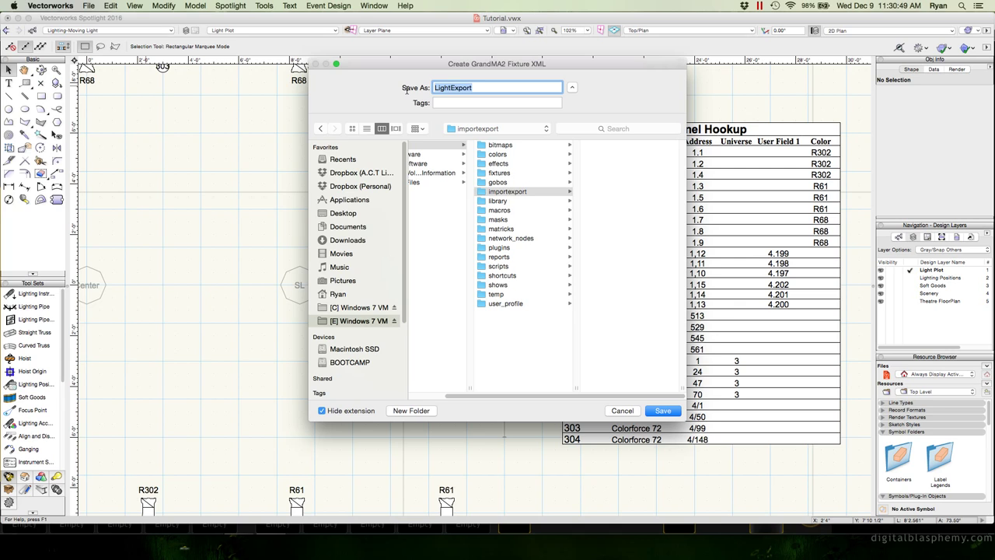
pyautogui.write('myphat')
pyautogui.write('atch')
pyautogui.click(650, 412)
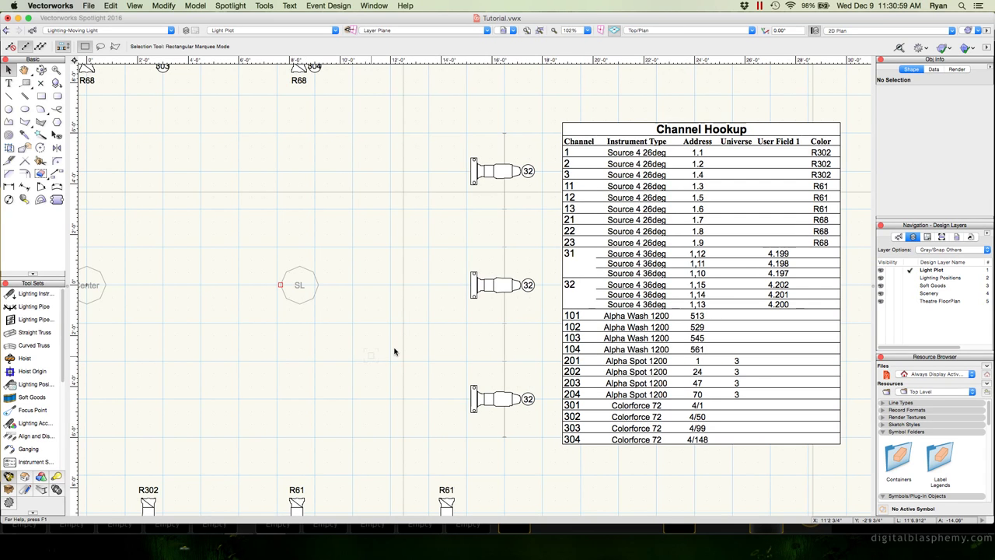
# Focus the grandMA2 onPC window and show channels 21–40 with the User 2 view
pyautogui.click(506, 530)
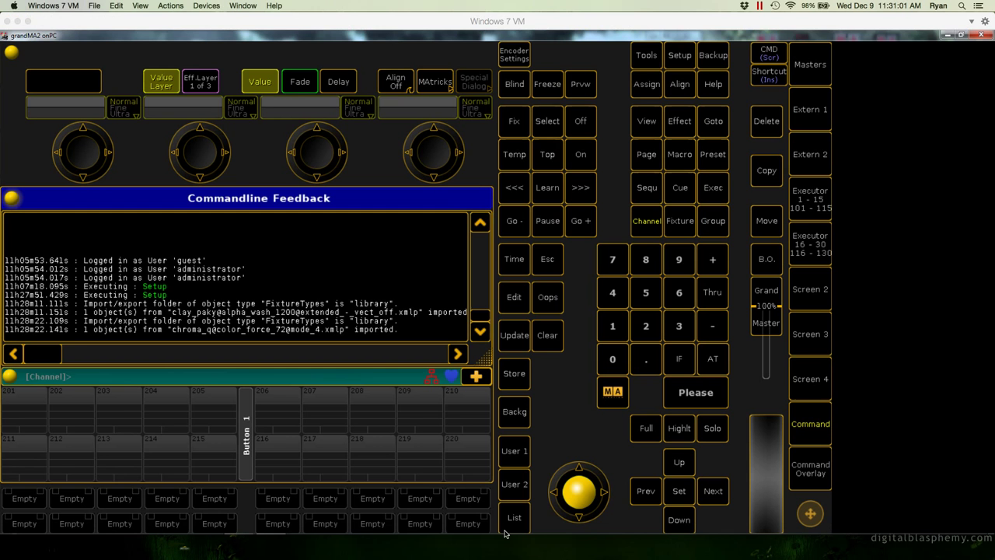
pyautogui.click(509, 484)
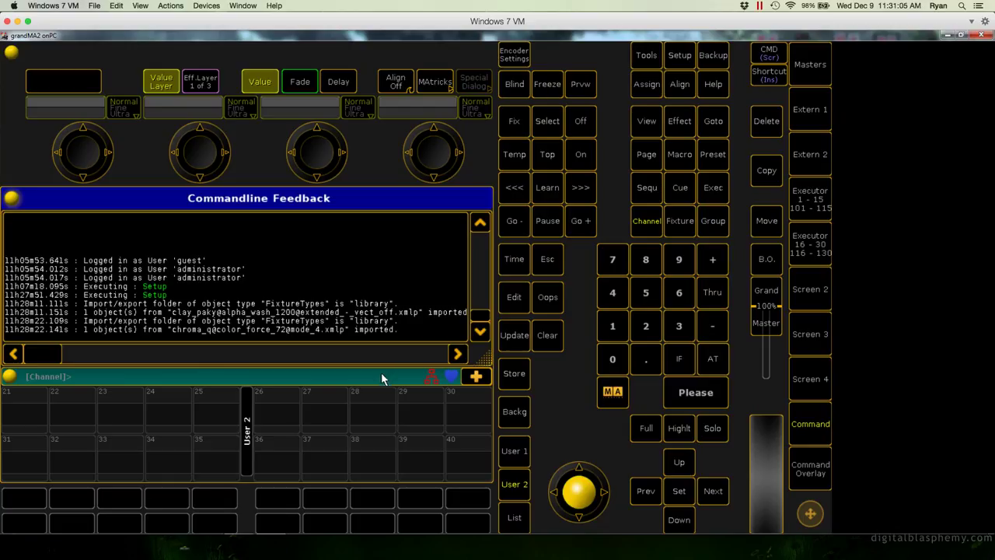
# Select USB 1 as the active drive in the Backup menu, then close it
pyautogui.click(710, 56)
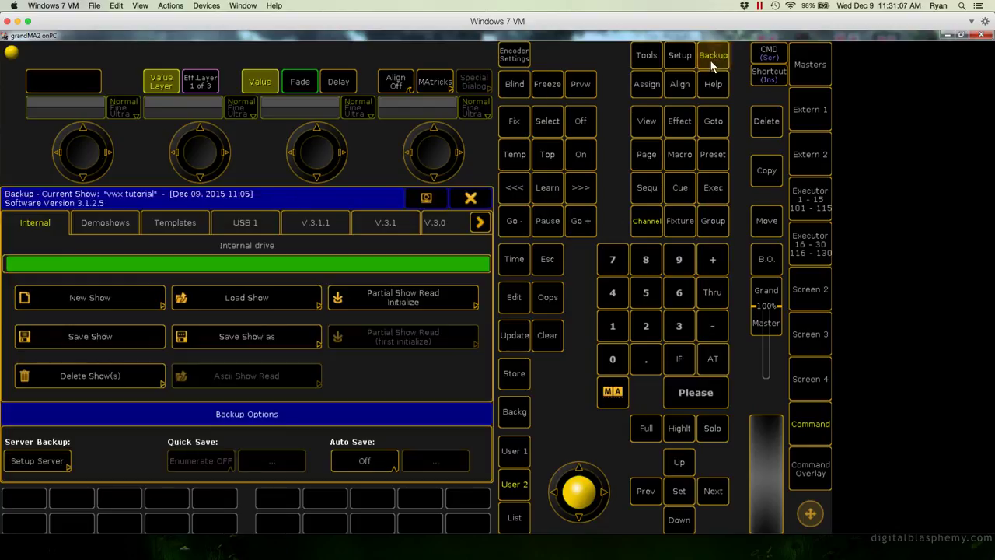
pyautogui.click(248, 224)
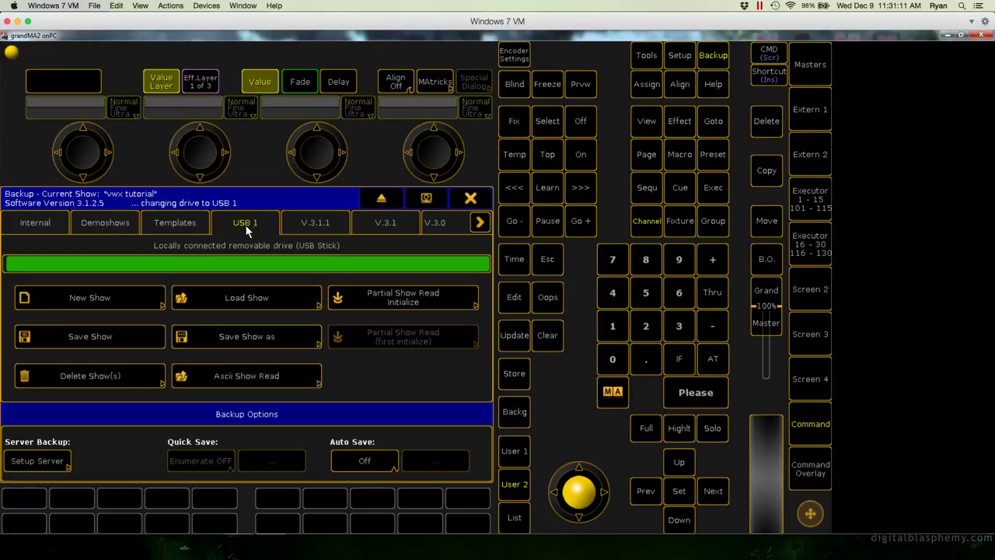
pyautogui.click(471, 200)
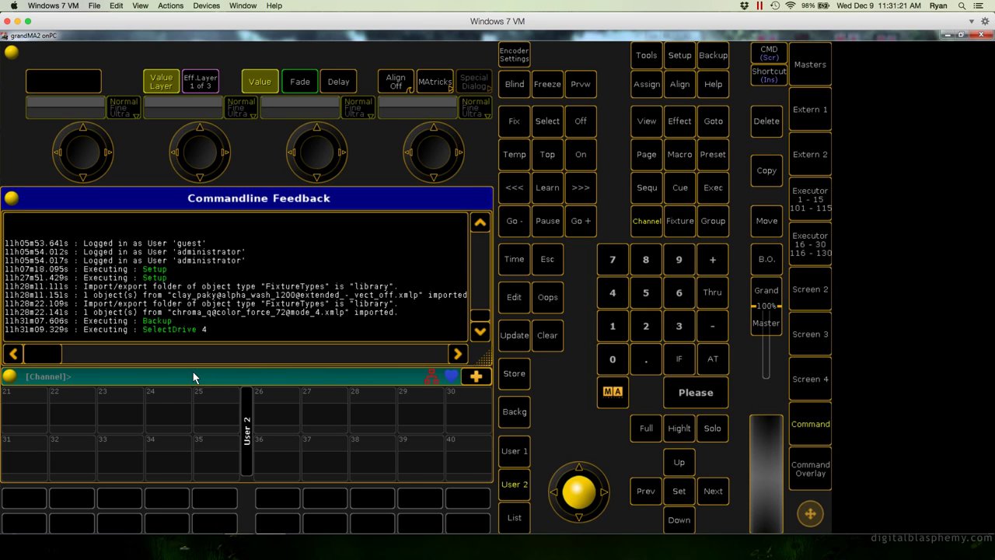
# Enter EditSetup with cd editsetup and list its contents
pyautogui.write('cd editsetup')
pyautogui.press('Return')
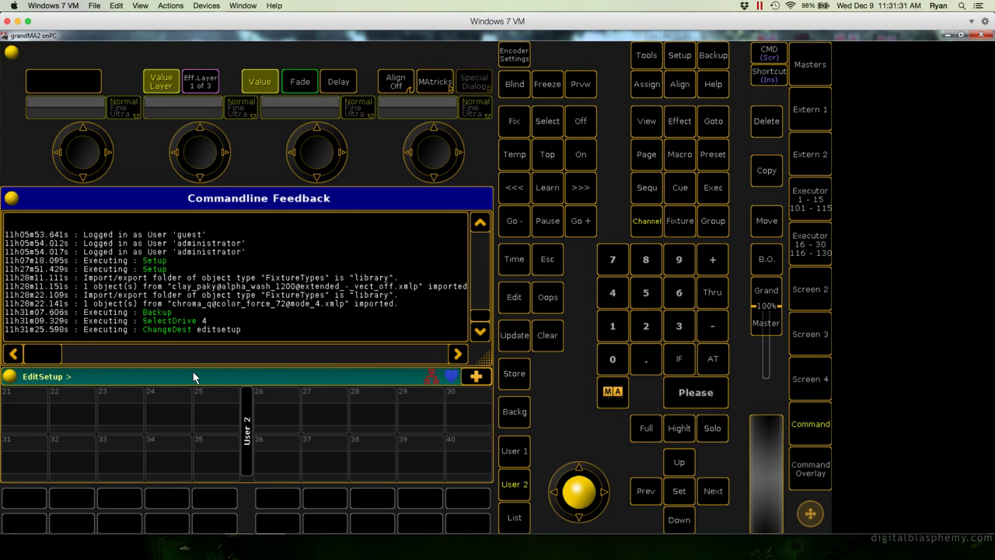
pyautogui.write('list')
pyautogui.press('Return')
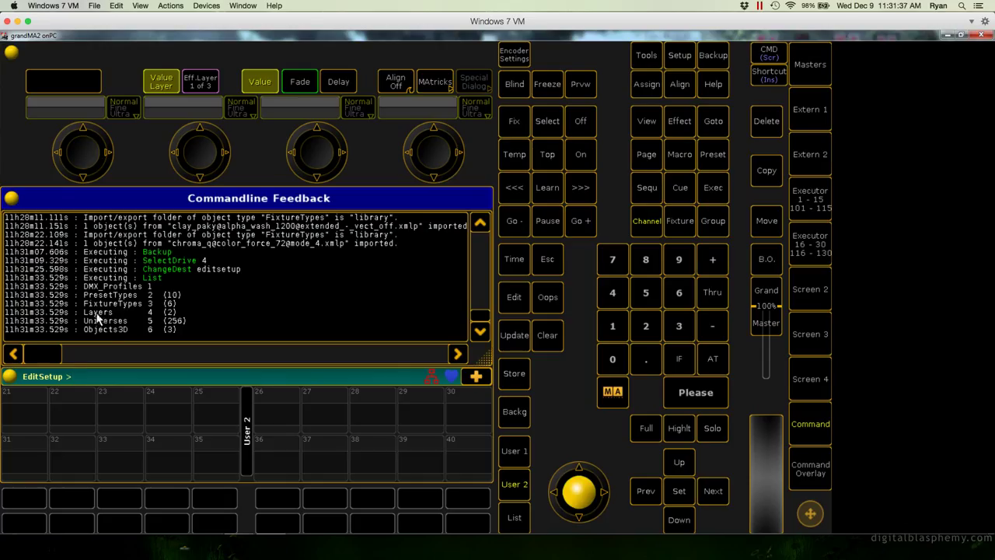
# Import "mypatch" at layers, then return to the root with cd /
pyautogui.write('import "mypatch" at layers')
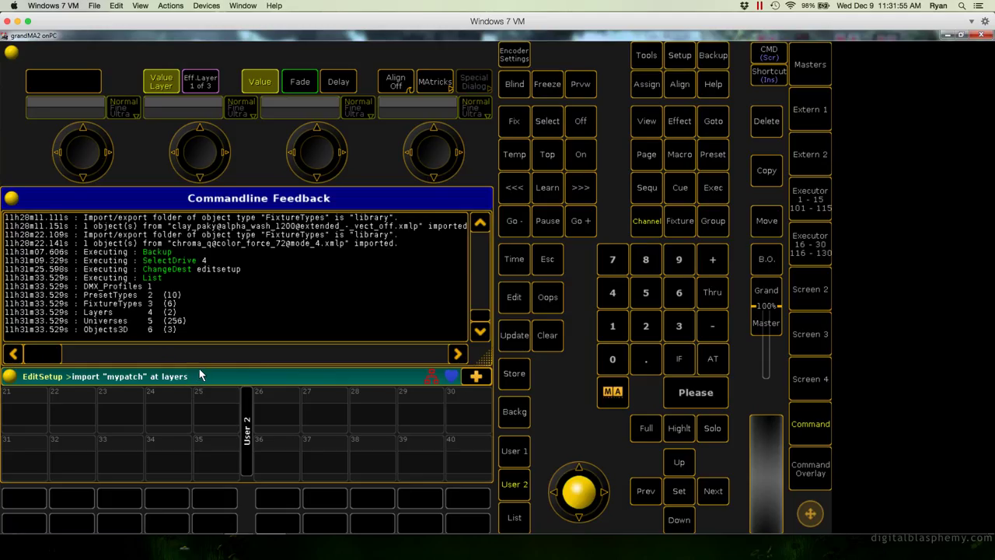
pyautogui.press('Return')
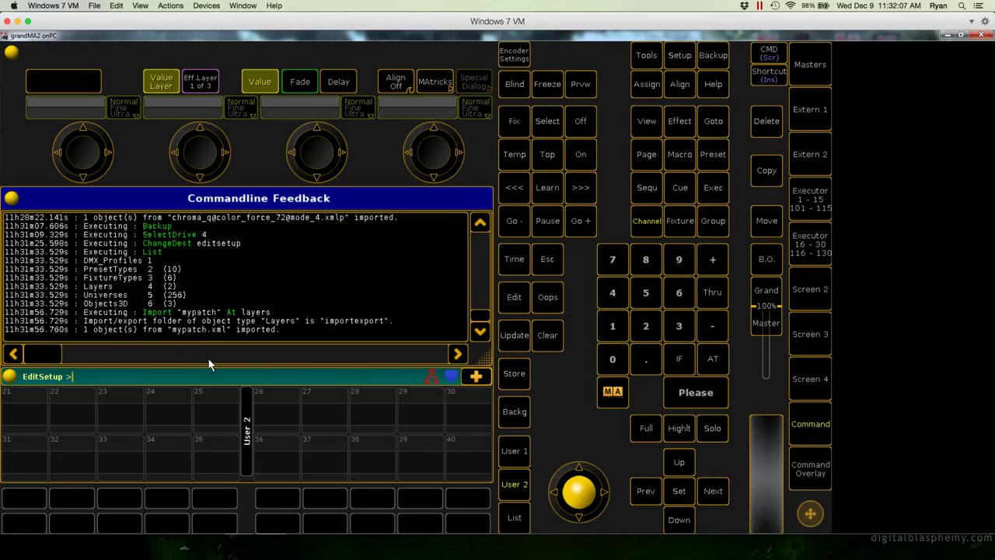
pyautogui.write('cd/')
pyautogui.press('Return')
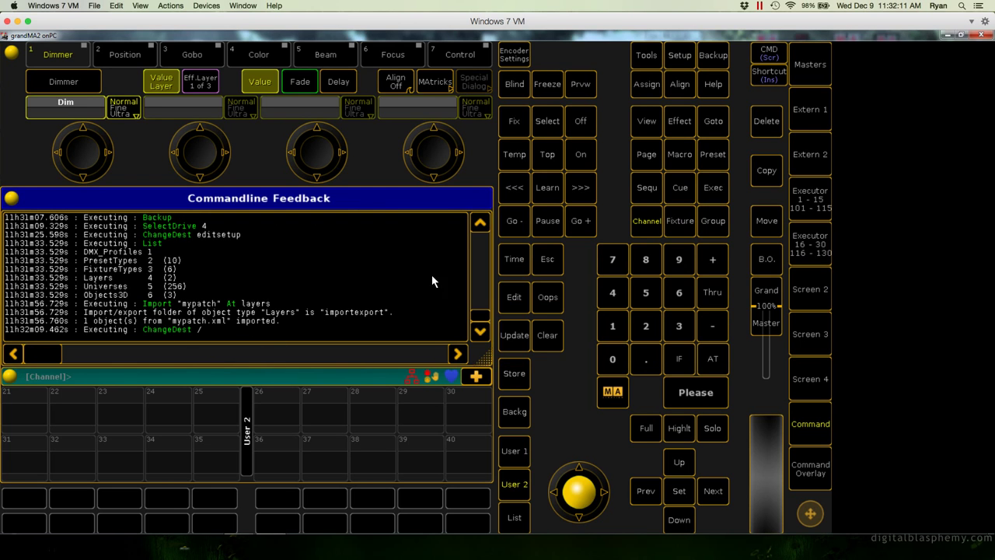
# Inspect the Alpha Wash 1200, Conventional, Alpha Spot 1200 and Dim+Scroll layers in the patch schedule
pyautogui.click(678, 55)
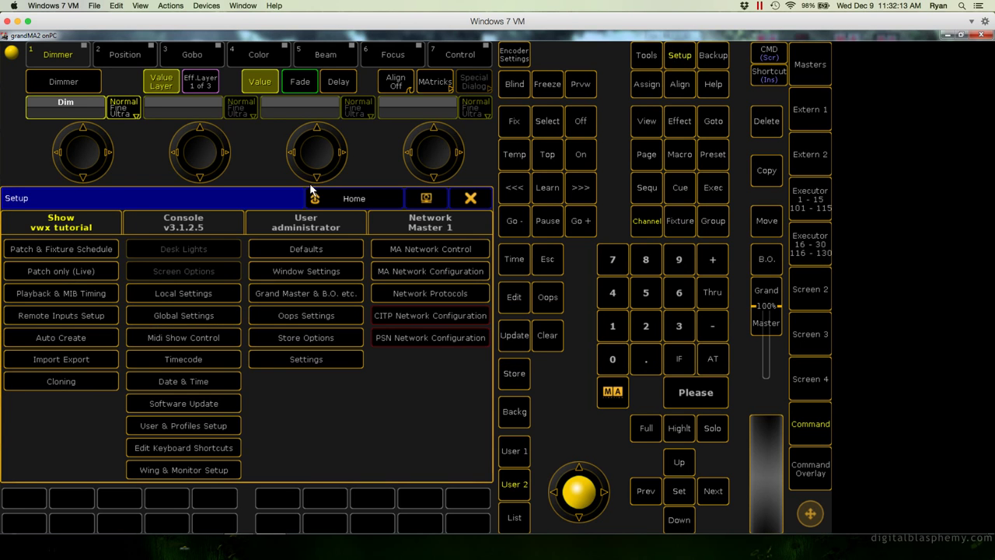
pyautogui.click(90, 247)
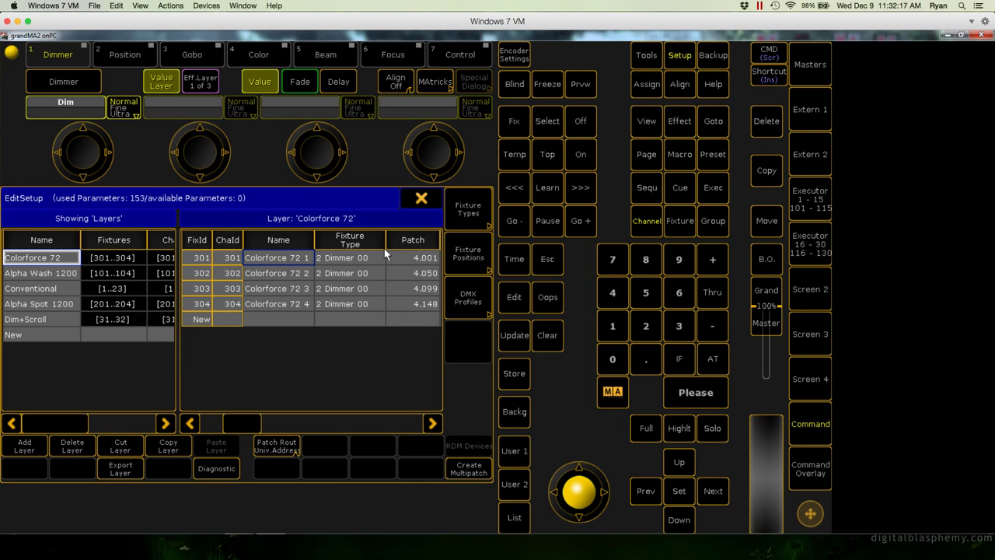
pyautogui.click(61, 274)
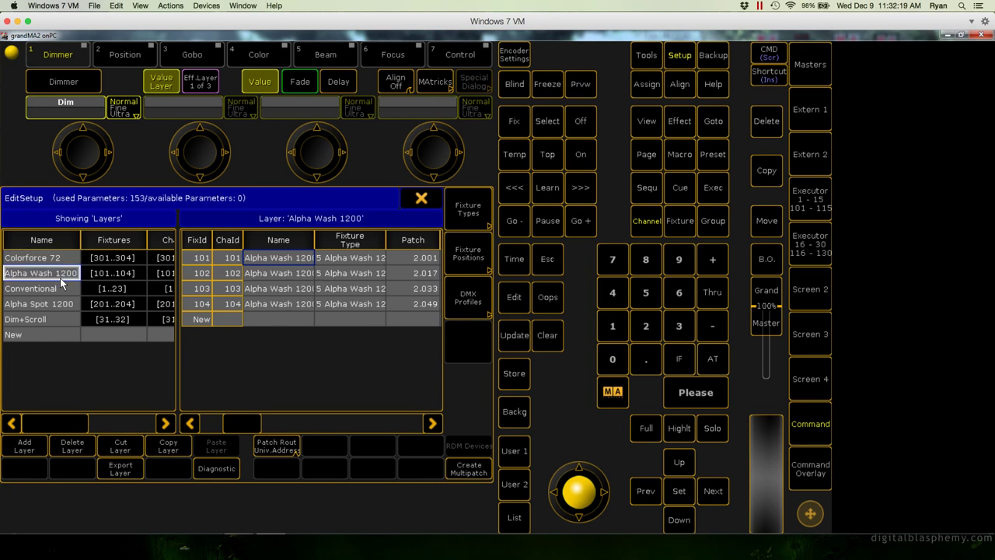
pyautogui.click(58, 288)
pyautogui.click(56, 304)
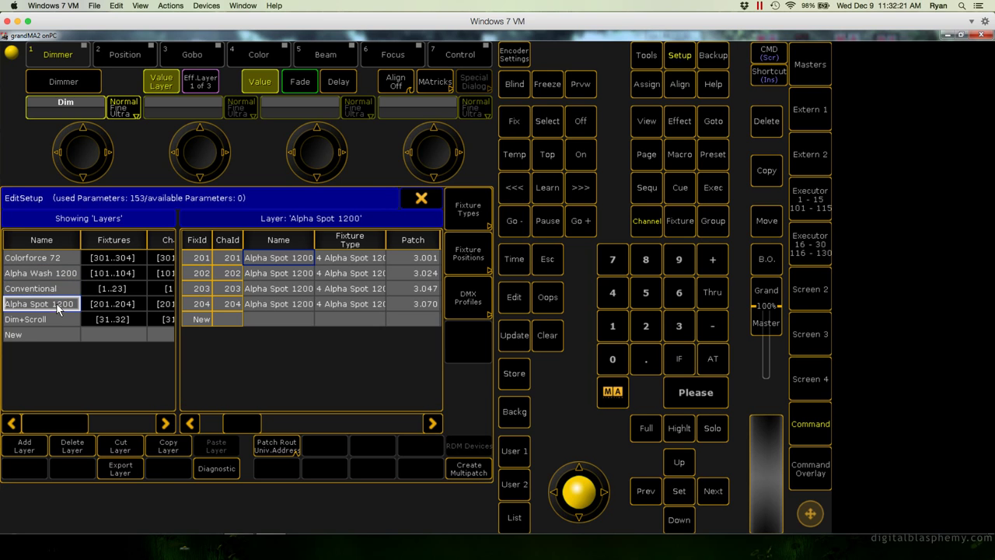
pyautogui.click(55, 314)
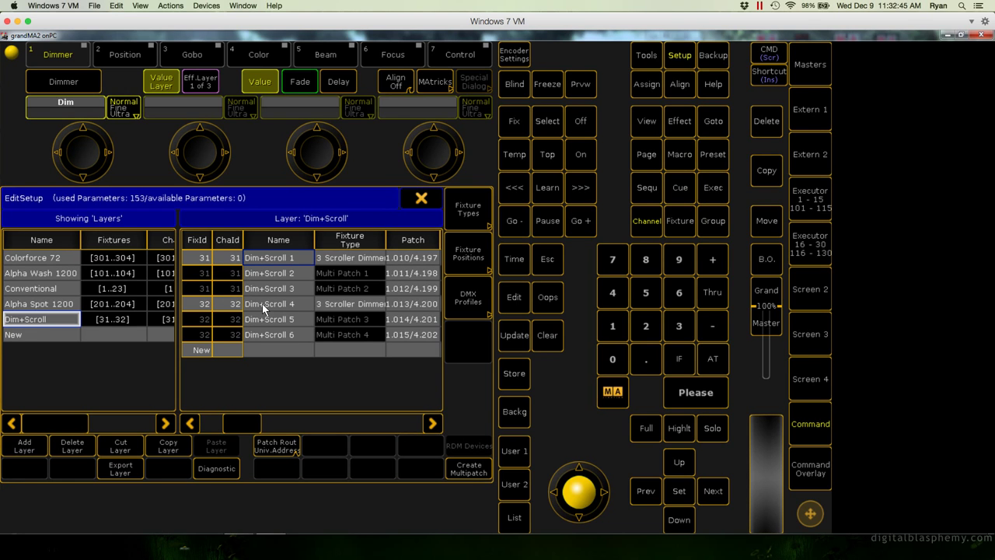
# Set the four Colorforce 72 fixtures' type to 6 Color Force 72
pyautogui.click(69, 257)
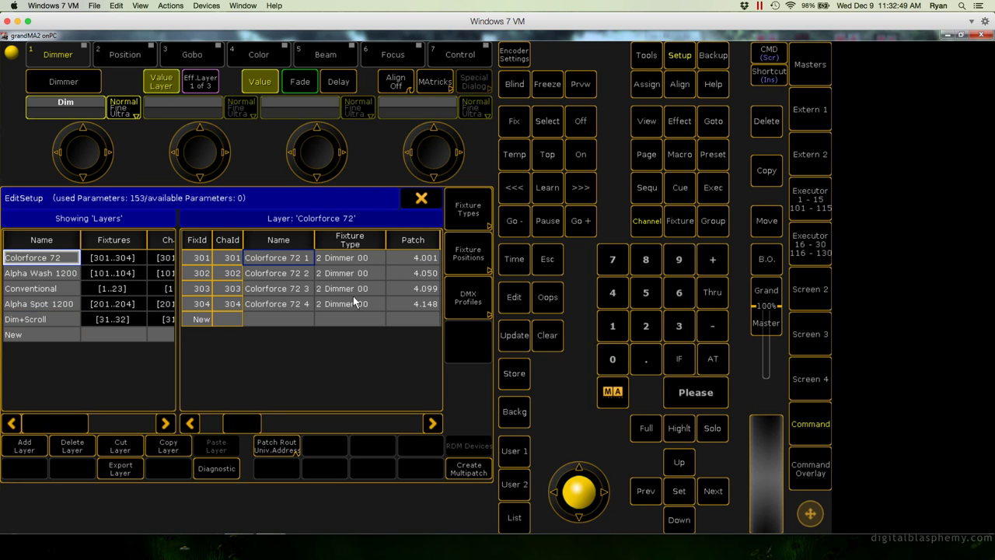
pyautogui.click(347, 244)
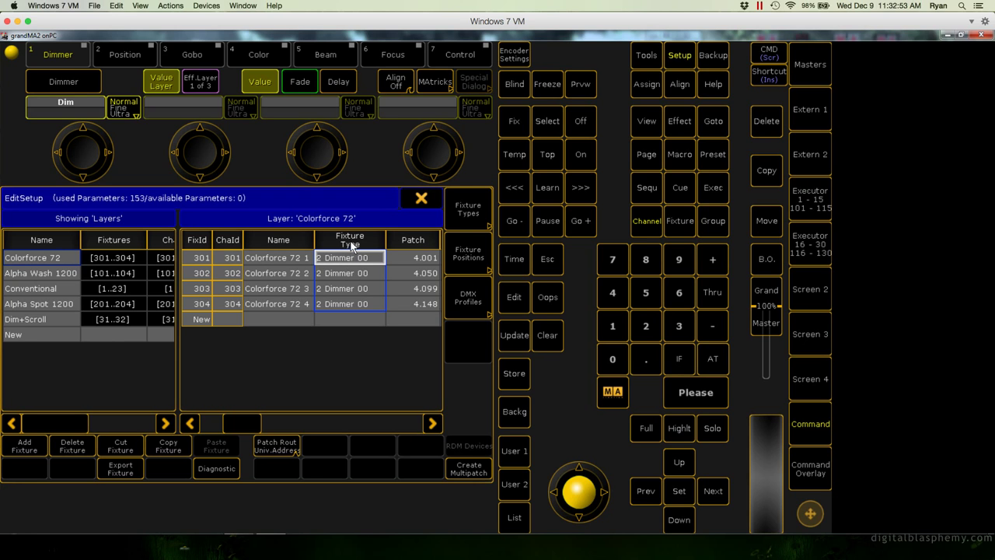
pyautogui.click(348, 262)
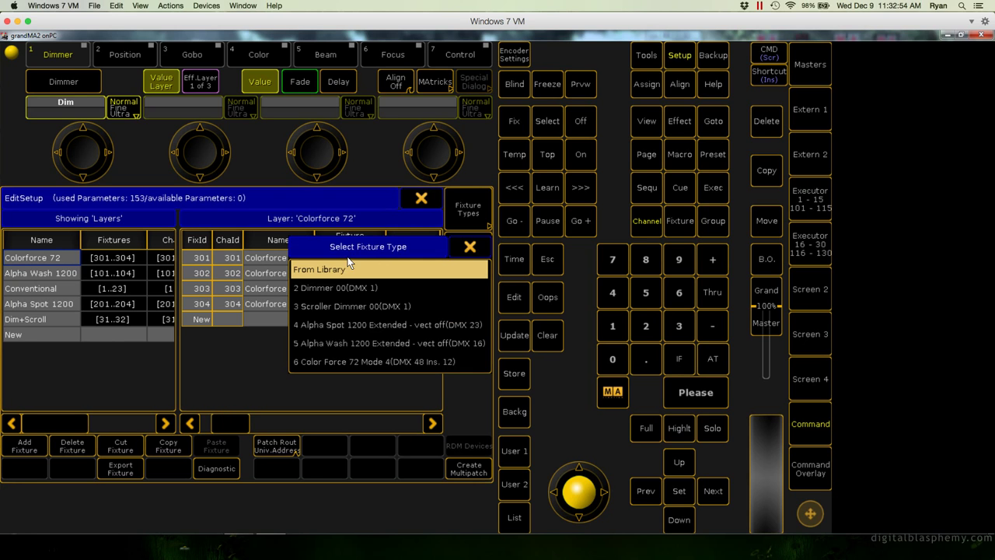
pyautogui.click(341, 360)
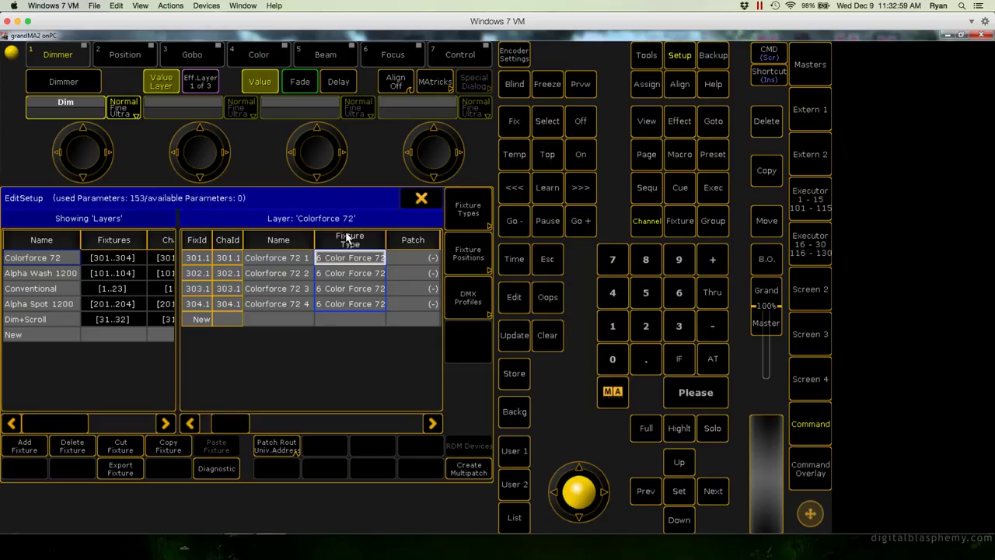
# Patch the four fixtures starting at DMX address 4.1 (4.001, 4.049, 4.097, 4.145)
pyautogui.click(419, 242)
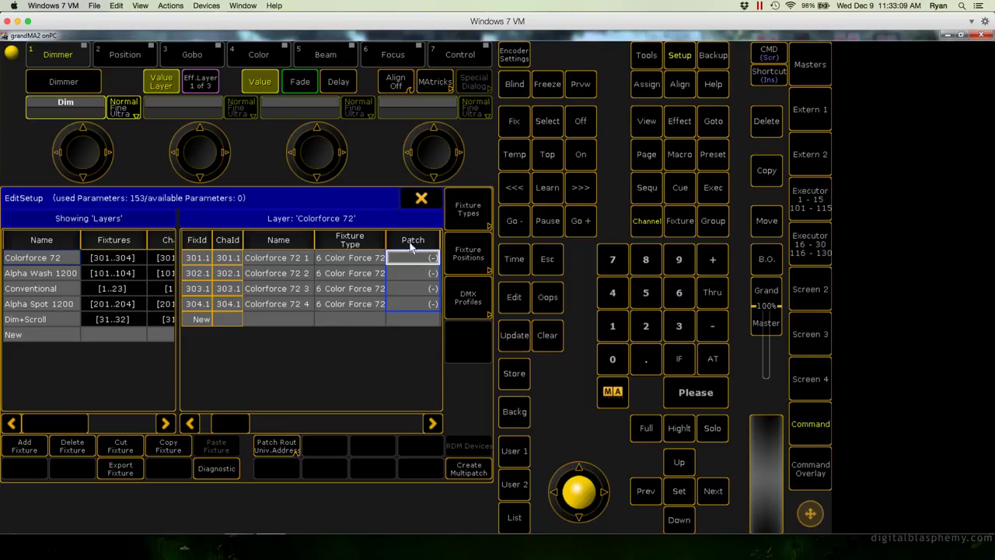
pyautogui.click(412, 260)
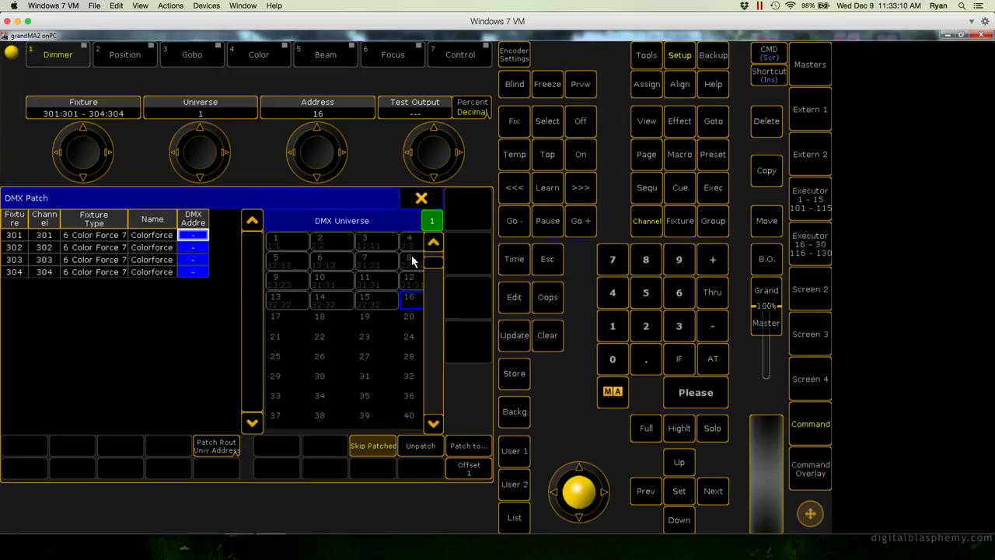
pyautogui.click(198, 238)
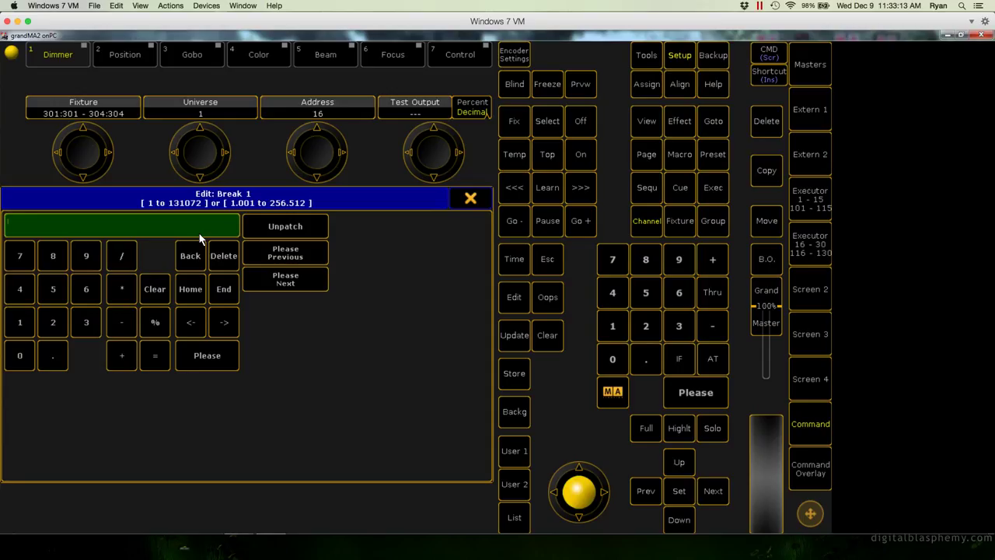
pyautogui.write('4.1')
pyautogui.press('Return')
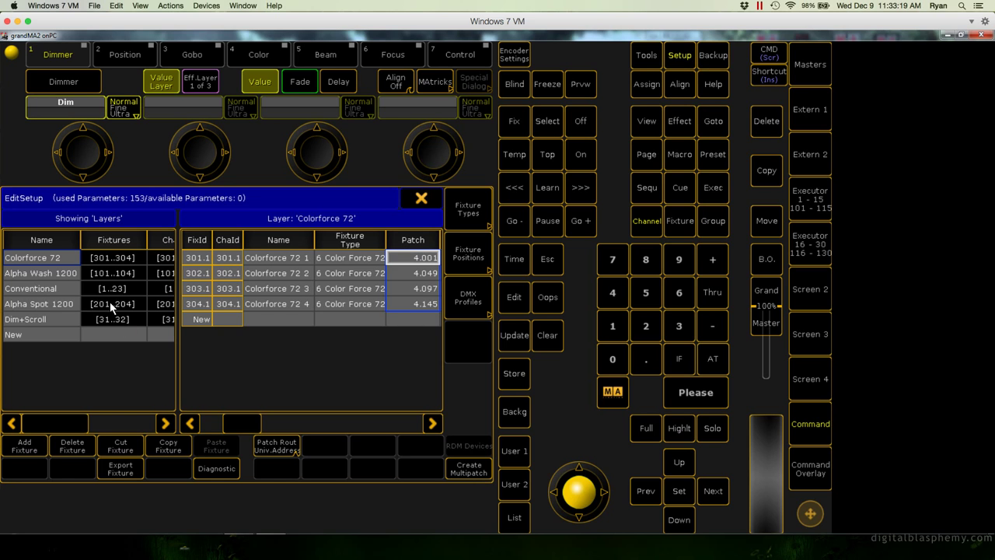
# Save the setup changes and close the Setup menu
pyautogui.click(420, 198)
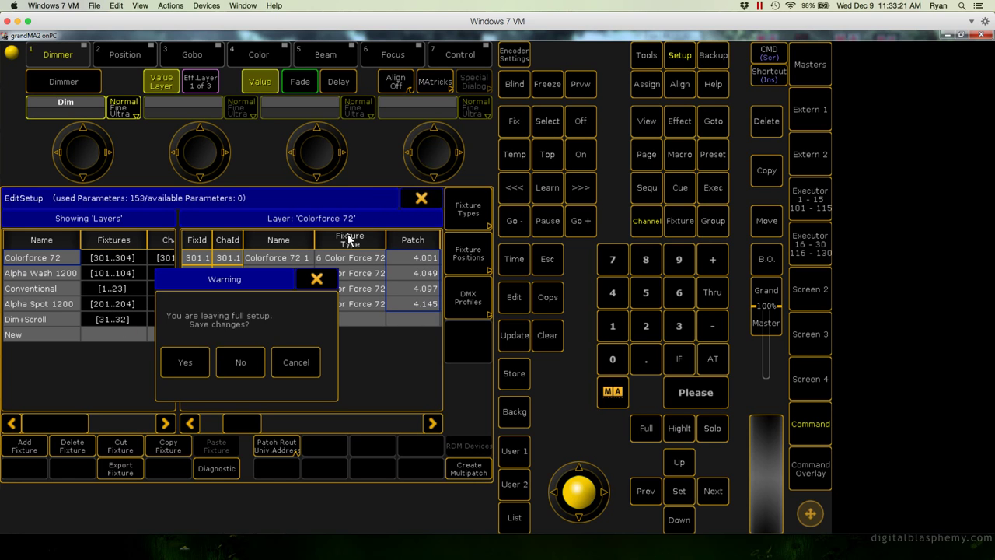
pyautogui.click(188, 366)
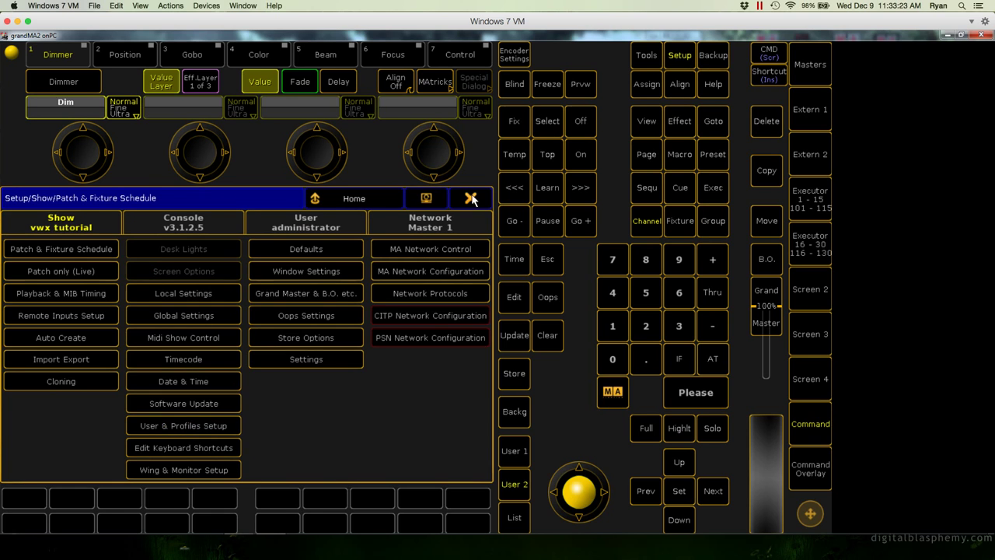
pyautogui.click(472, 198)
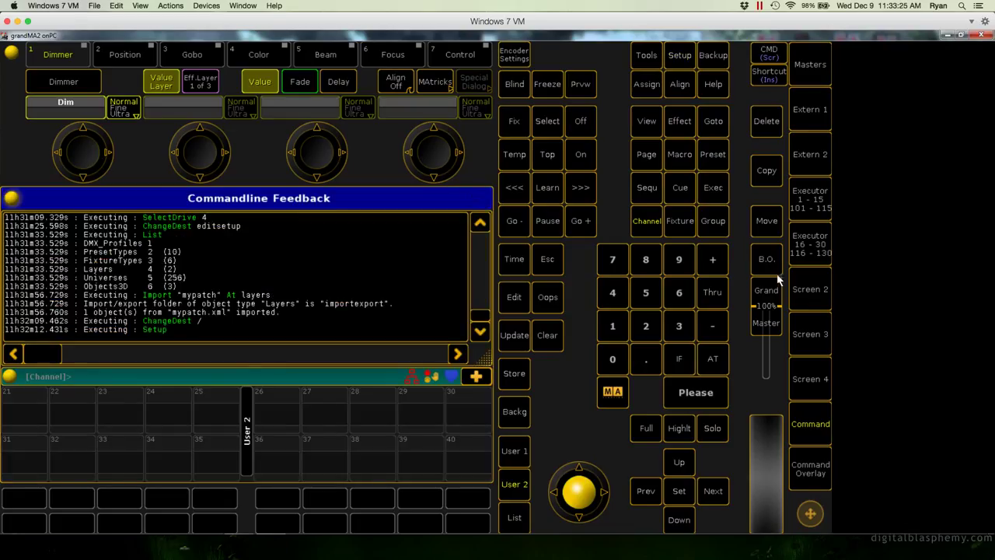
# In Stage View, select fixture 101 thru 104 and bring them to full with normal
pyautogui.click(805, 289)
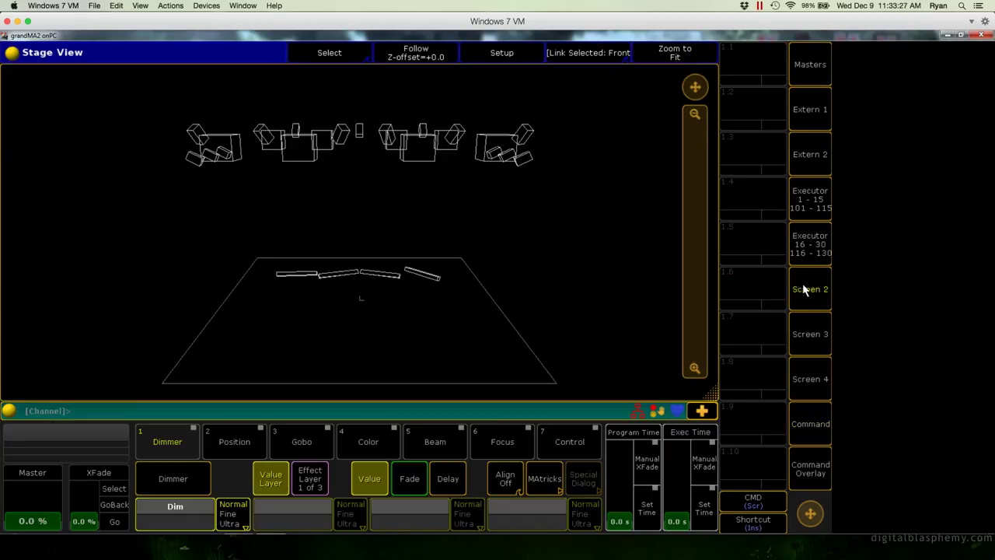
pyautogui.click(240, 151)
pyautogui.click(288, 412)
pyautogui.write('fixture 101 thru 104')
pyautogui.press('Return')
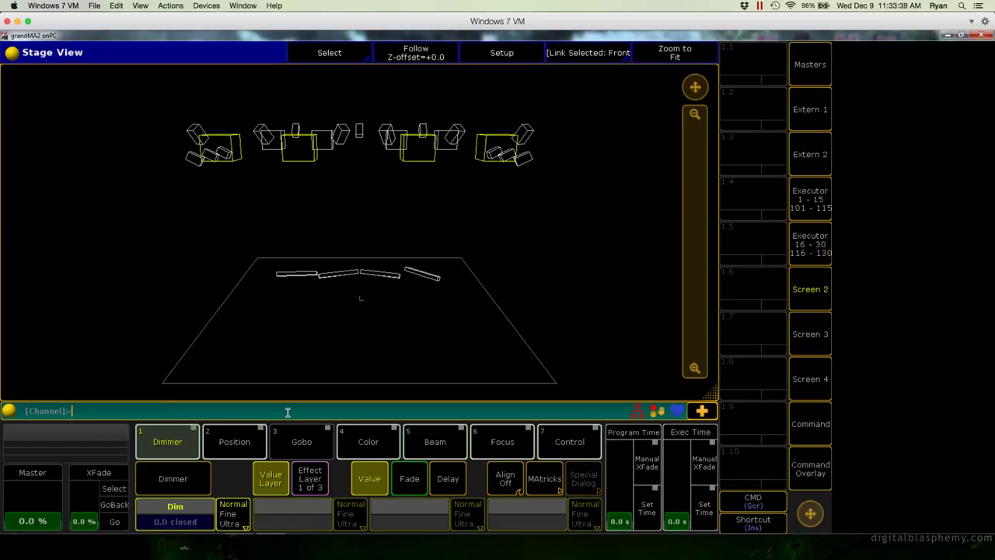
pyautogui.write('normal')
pyautogui.press('Return')
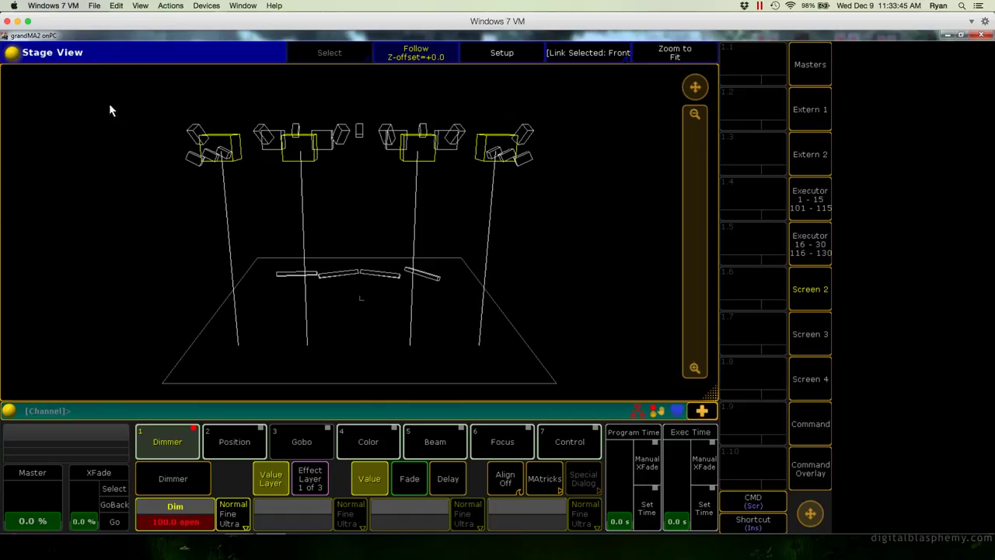
# Aim the selected fixtures' beams at several points on stage
pyautogui.click(279, 294)
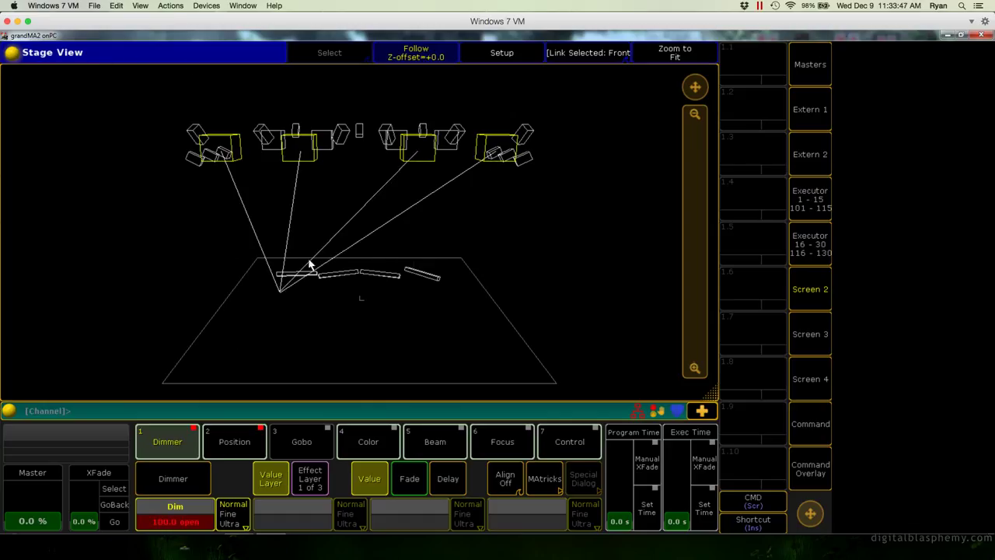
pyautogui.click(418, 274)
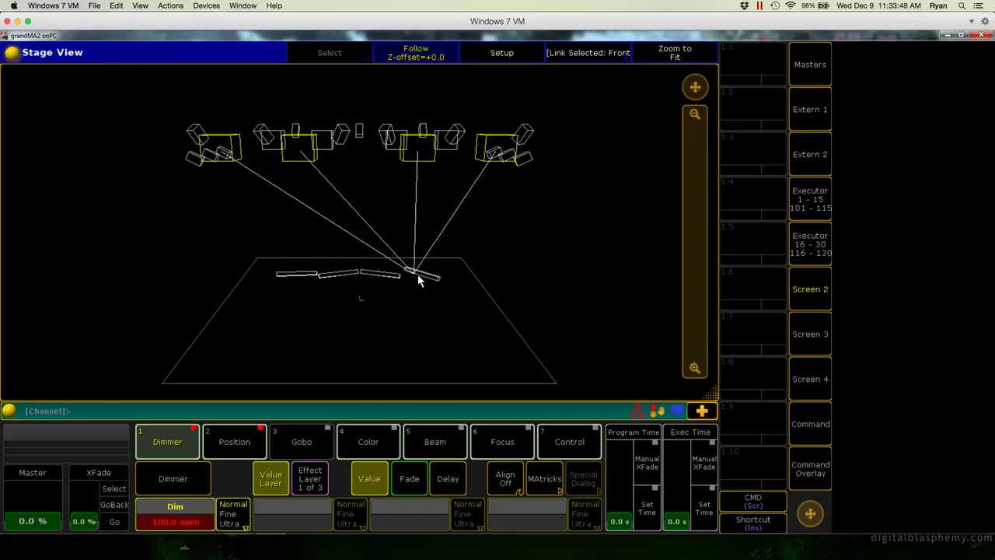
pyautogui.click(447, 343)
pyautogui.click(386, 354)
pyautogui.click(340, 356)
# Clear all, then select channel 1 thru 23 and bring them to full
pyautogui.write('clearall')
pyautogui.press('Return')
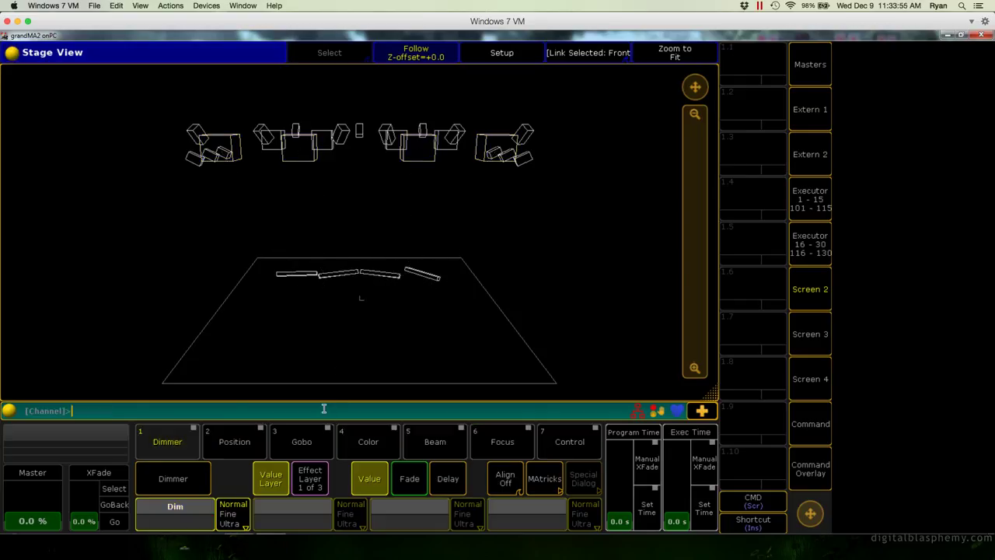
pyautogui.write('channel 1 thru 23')
pyautogui.press('Return')
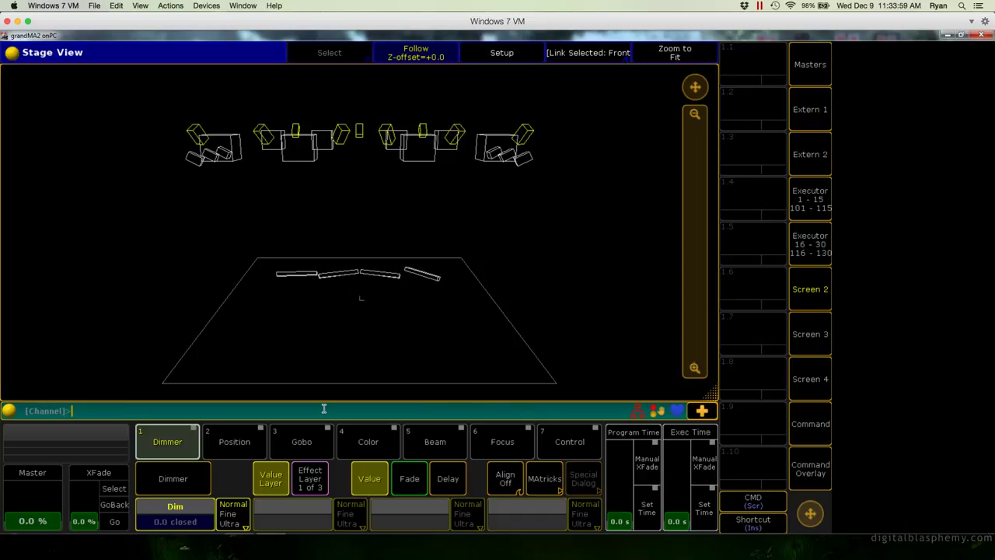
pyautogui.write('normal')
pyautogui.press('Return')
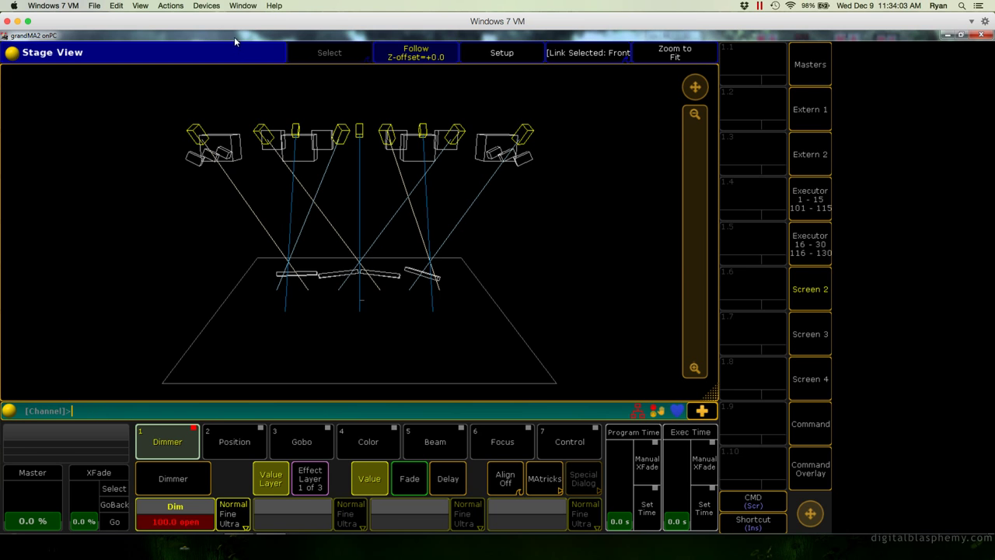
# Restore the grandMA2 onPC window to expose MA 3D's lit beams, then switch to Chrome
pyautogui.doubleClick(236, 37)
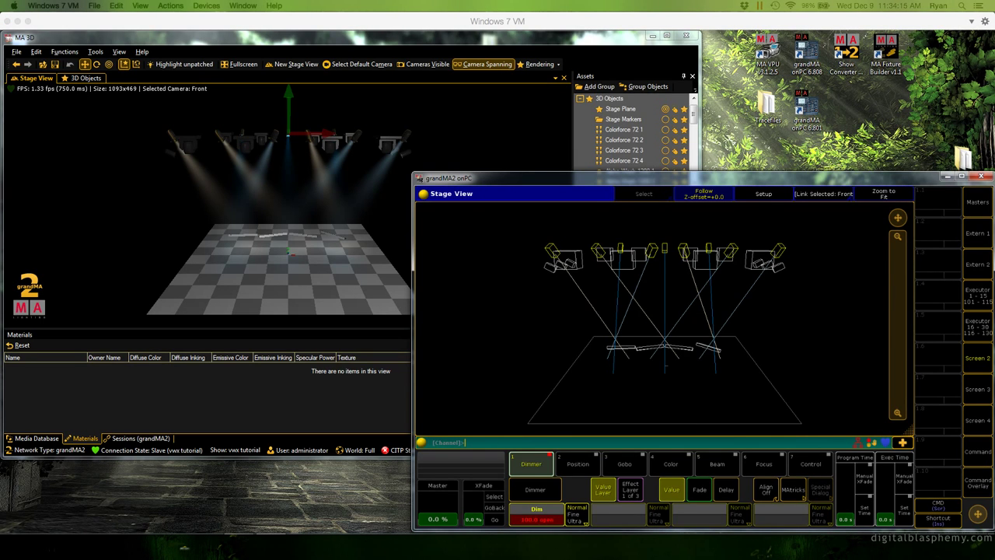
pyautogui.press('super+Tab')
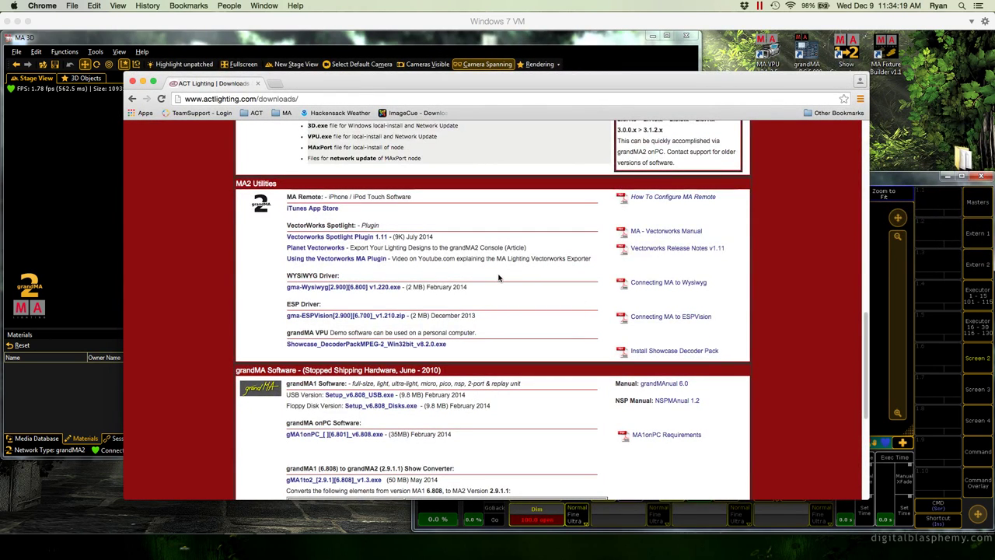
# Go to ACT Lighting Support, open the grandMA2 page and scroll to the MA3D articles
pyautogui.scroll(15, 501, 277)
pyautogui.click(571, 208)
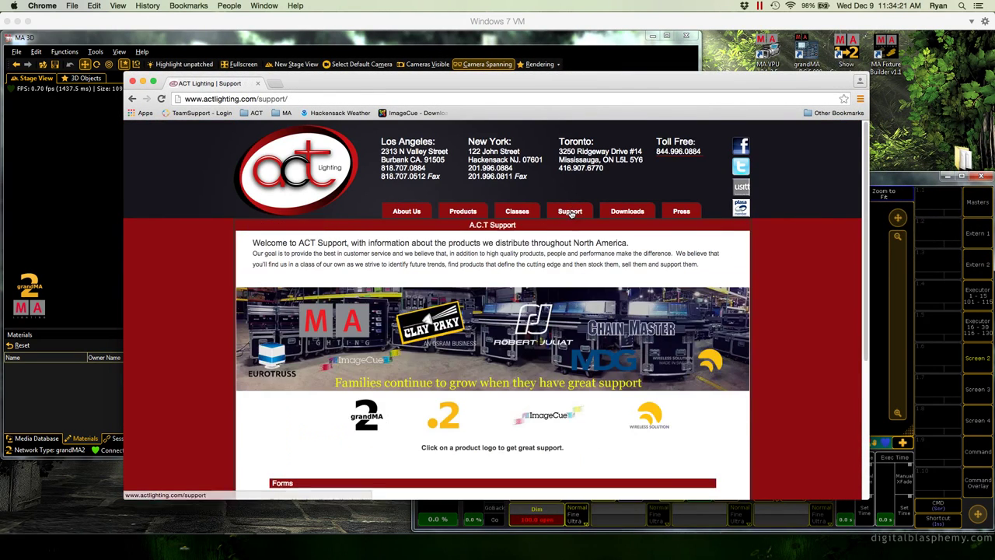
pyautogui.scroll(-1, 394, 360)
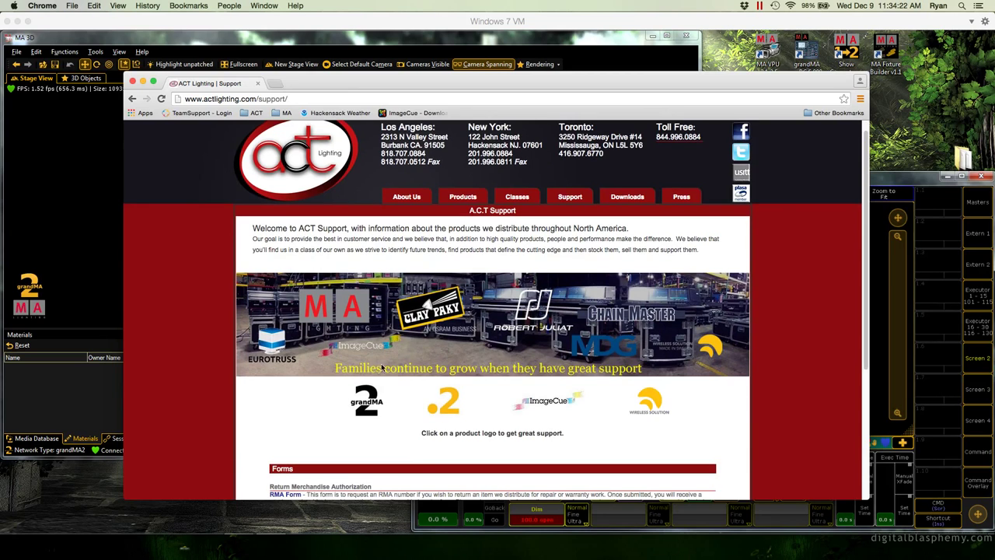
pyautogui.click(365, 405)
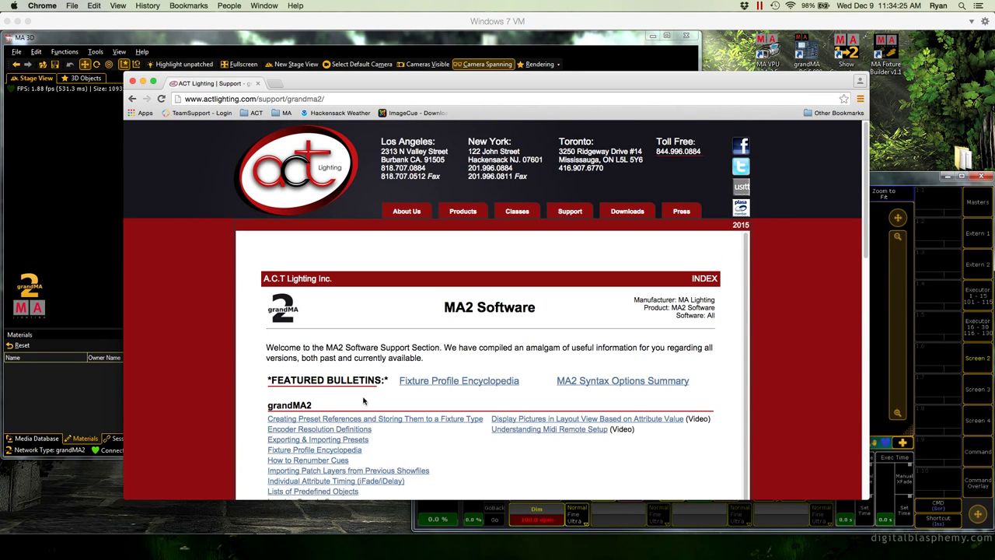
pyautogui.scroll(-5, 363, 400)
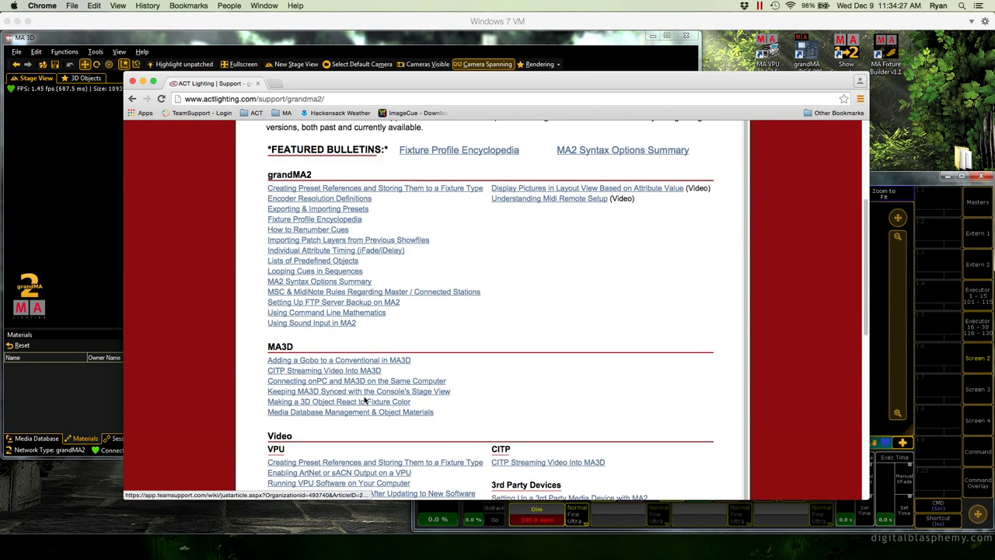